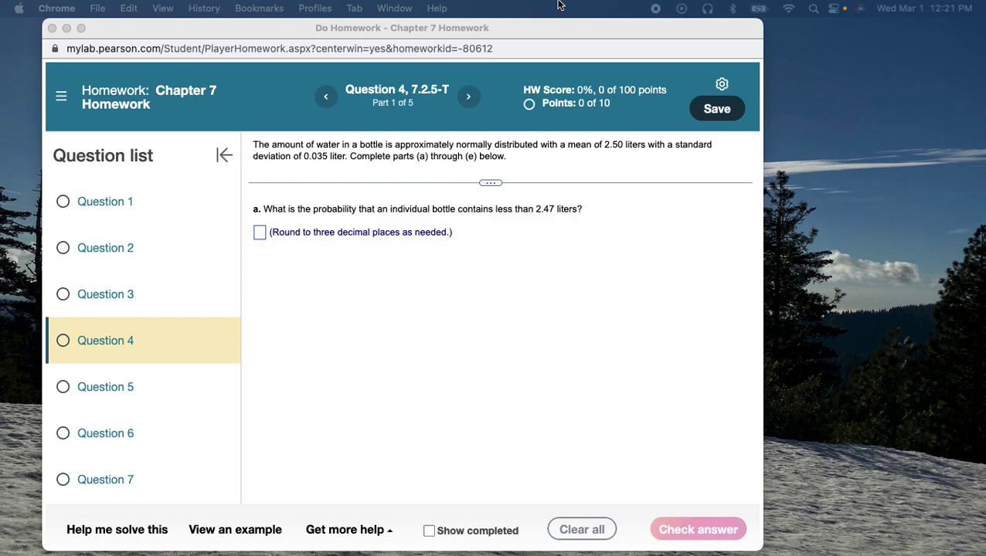
- Switch to the Word document and review the normal distribution curve and the z-score formula
key("super+w")
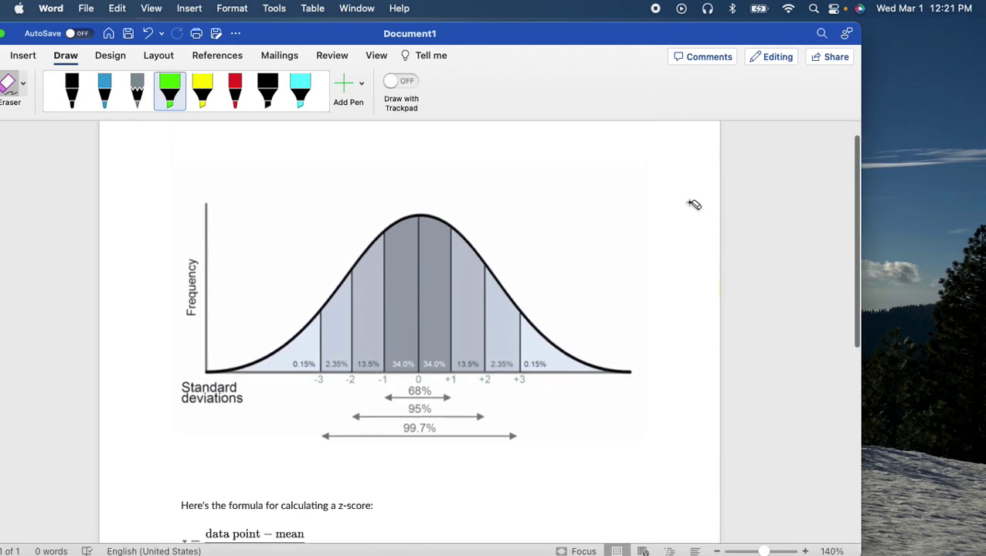
scroll(694, 204, "up", 2)
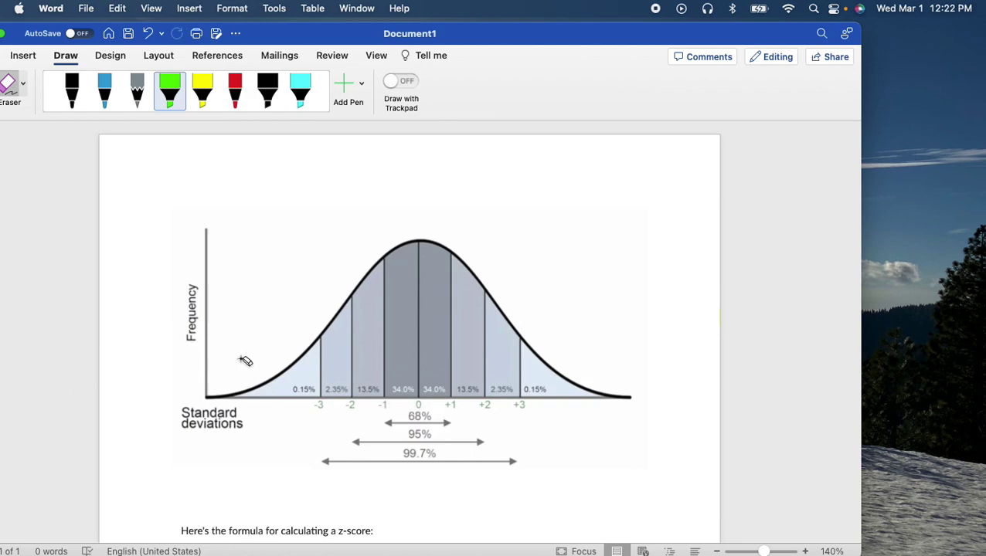
scroll(442, 313, "down", 1)
scroll(442, 312, "down", 4)
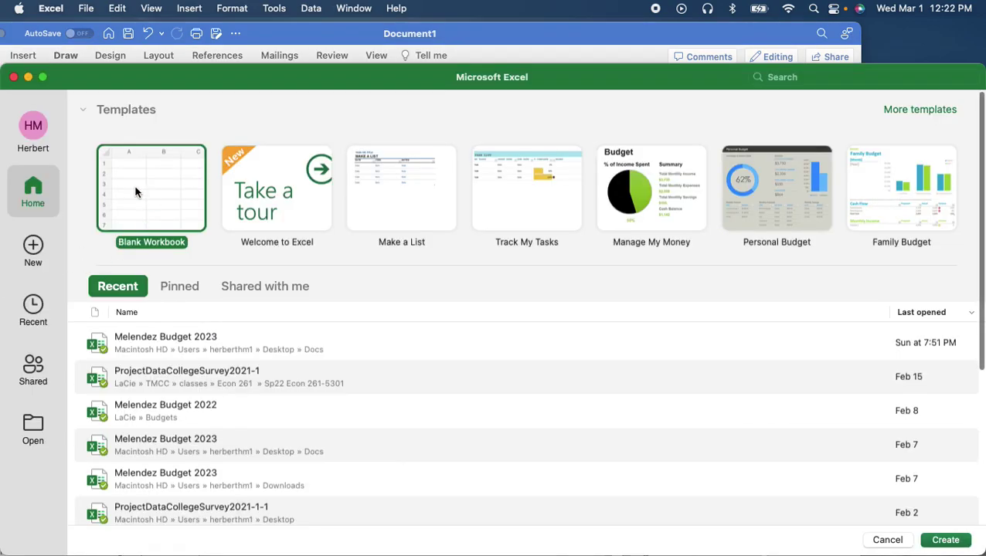
- Create a blank workbook in Excel and enter the label "data point" in A2 with 2.47 in B2
left_click(135, 193)
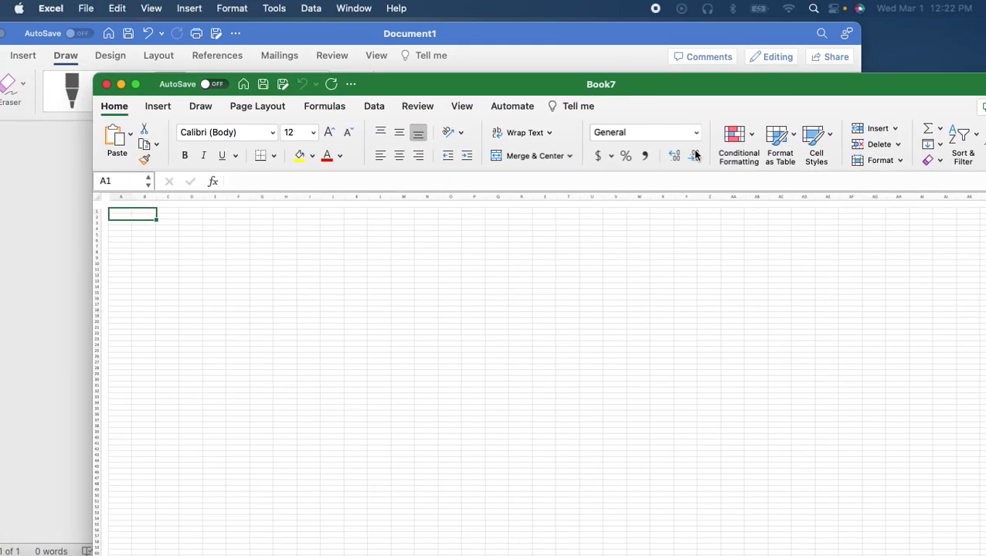
left_click(172, 226)
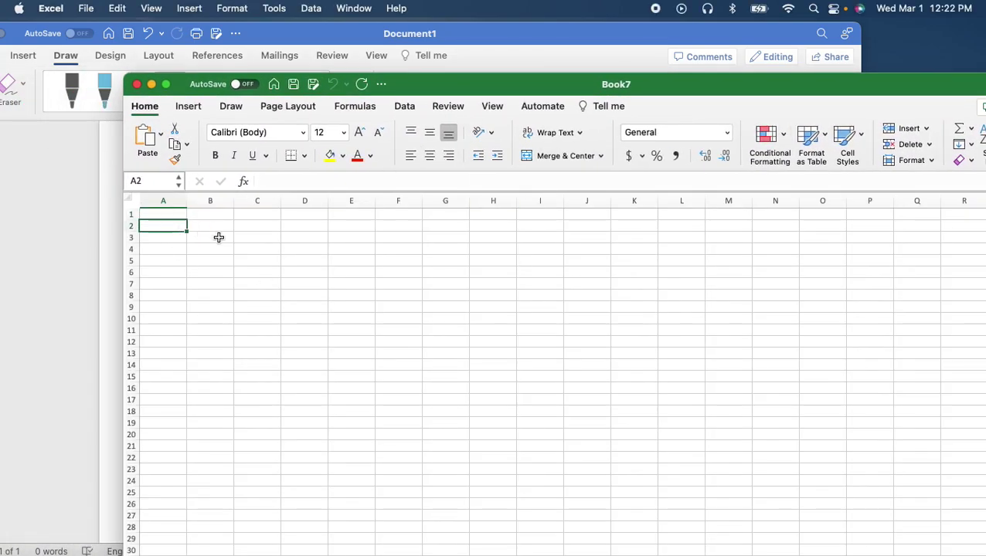
type("data [")
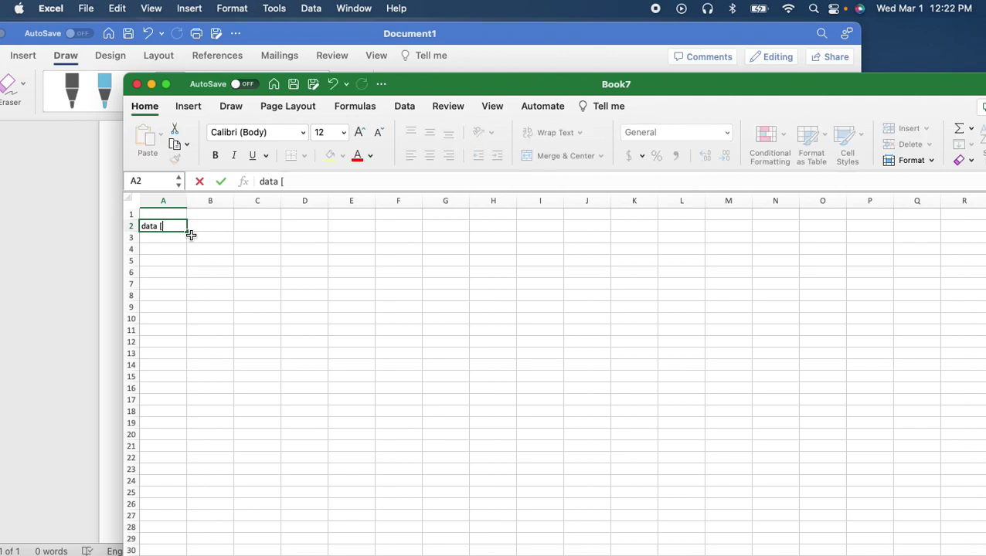
key("BackSpace")
type("pop")
key("BackSpace")
type("int")
key("Tab")
type("2.47")
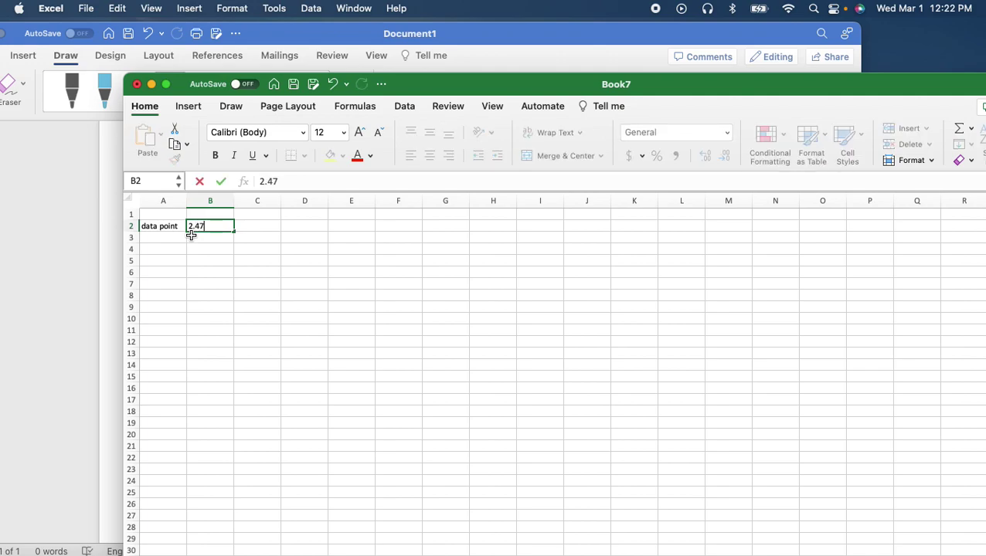
key("Return")
- Add the label "Mean" in A3 with the value 2.50 in B3
type("Mewan")
key("Tab")
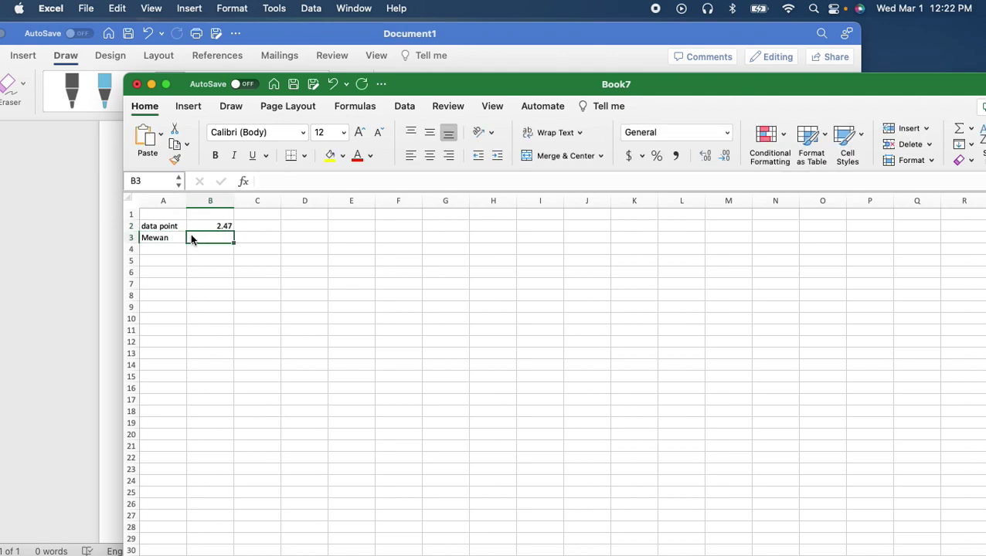
type("2.50")
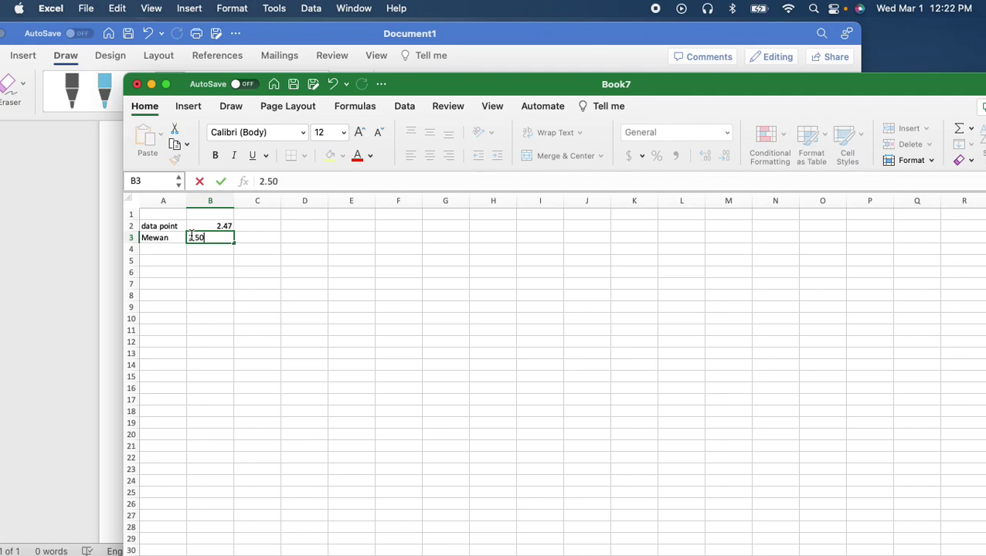
key("shift+Tab")
type("mwan")
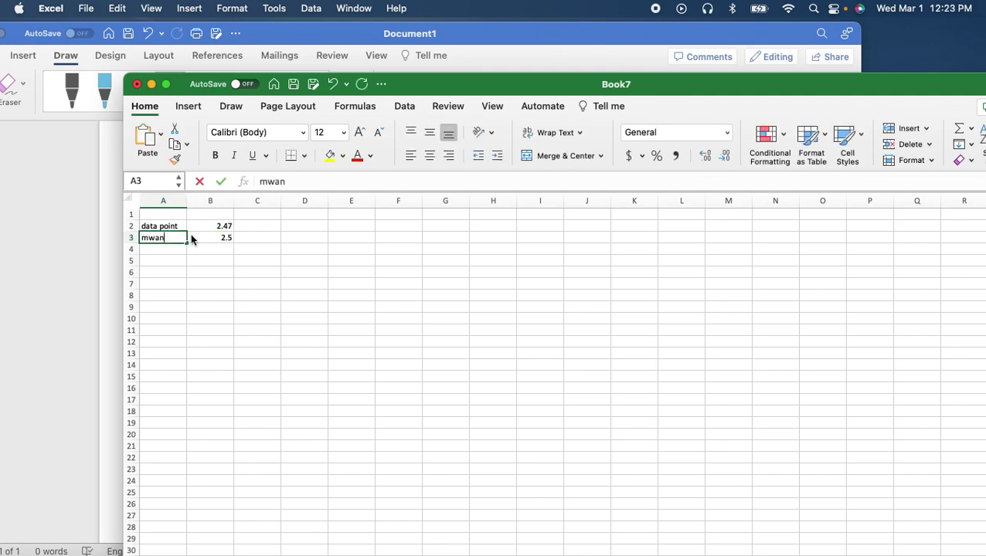
key("BackSpace")
key("BackSpace")
key("BackSpace")
key("BackSpace")
type("Mean")
key("Return")
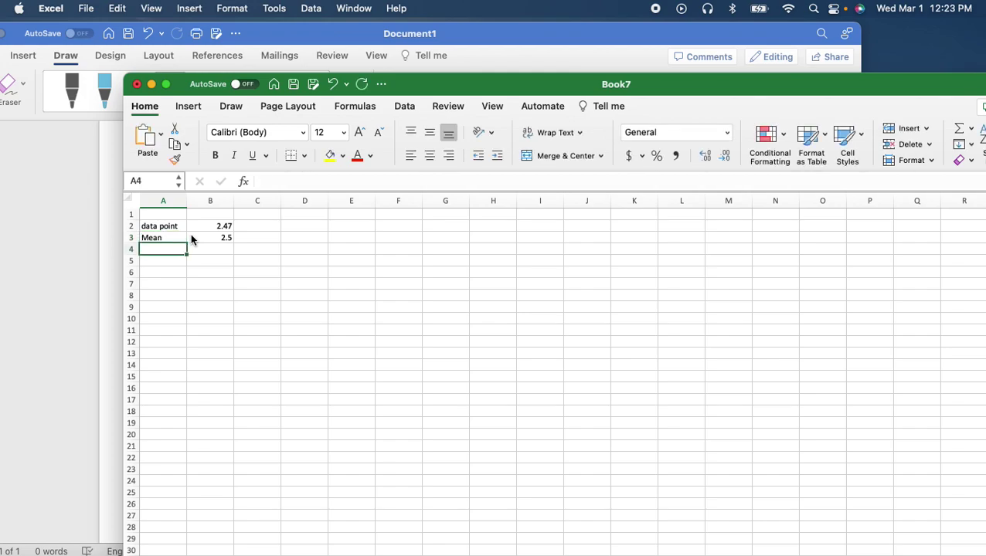
- Add the label "SD" in A4 with the value 0.035 in B4
type("SD")
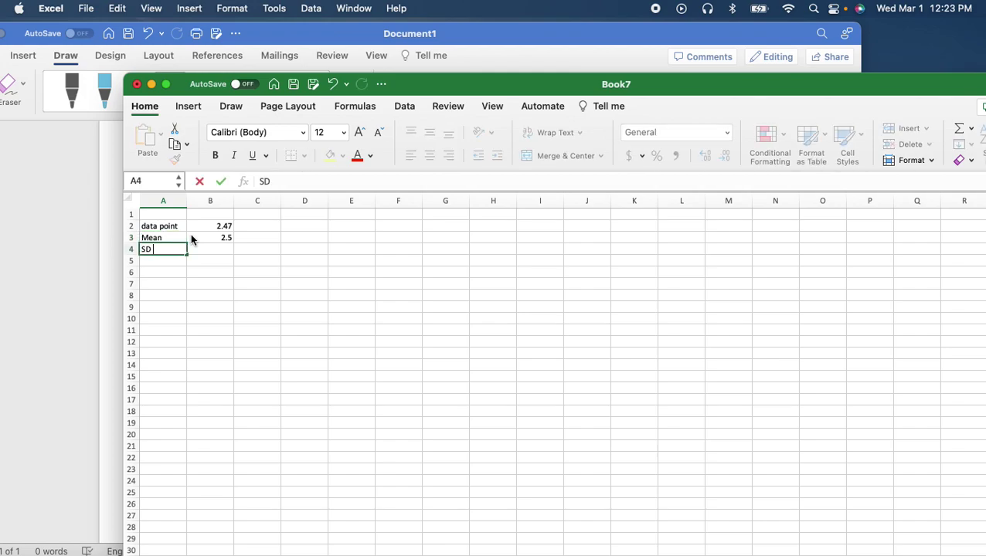
type(" 0.03")
key("BackSpace")
key("BackSpace")
key("BackSpace")
key("BackSpace")
key("BackSpace")
key("Tab")
type("0.035")
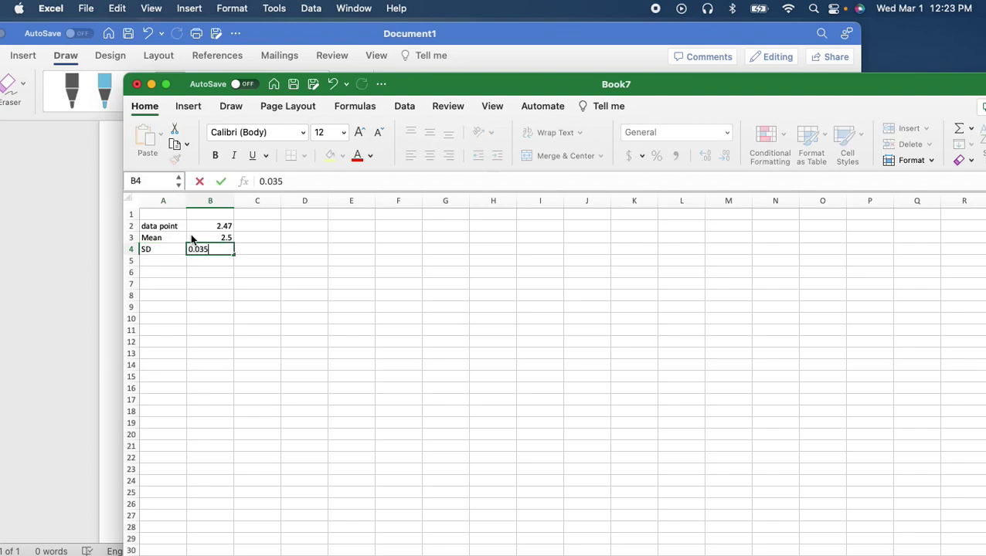
key("Tab")
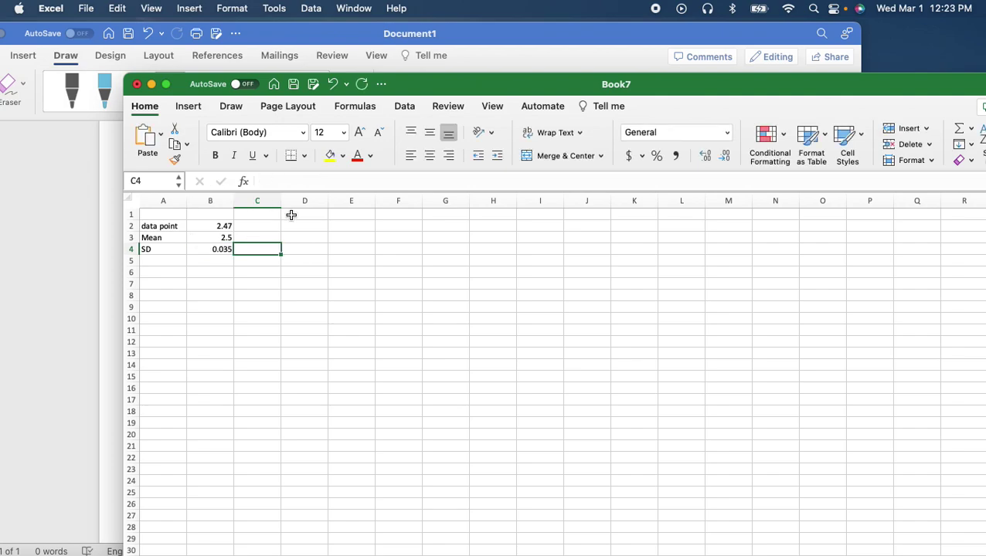
- Calculate the z-score in B6 with the formula =(B2-B3)/B4
left_click(160, 272)
left_click(220, 271)
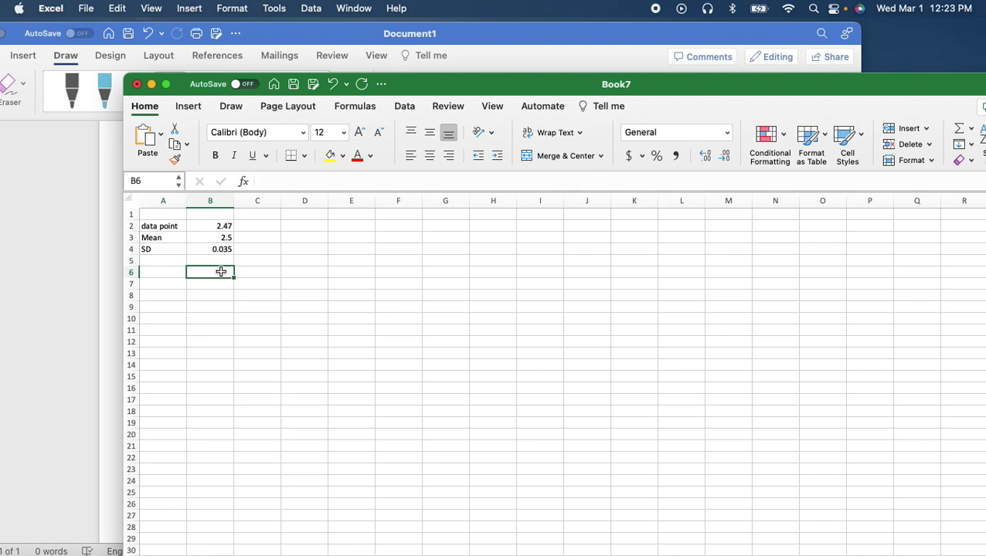
double_click(221, 271)
type("=(")
left_click(203, 228)
type("-")
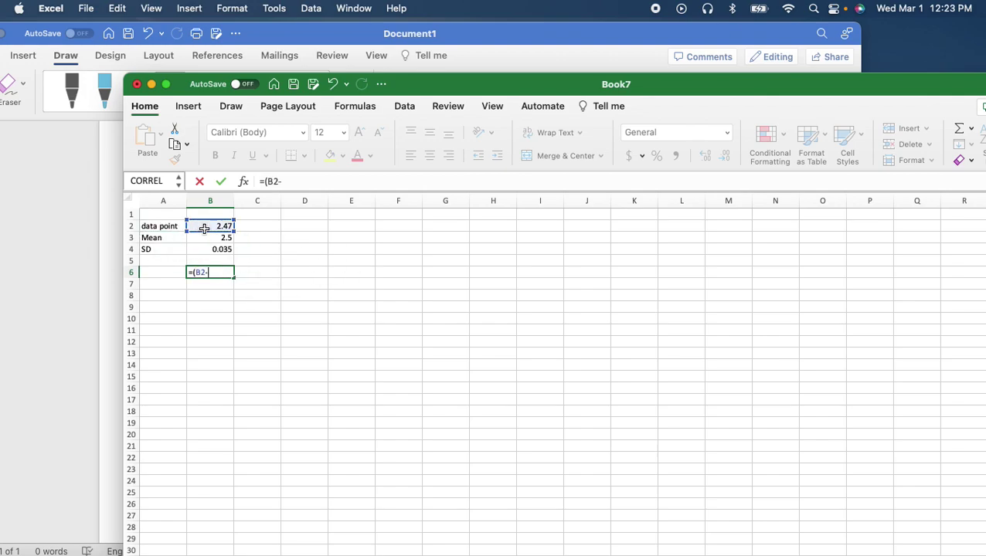
left_click(214, 239)
type(")/")
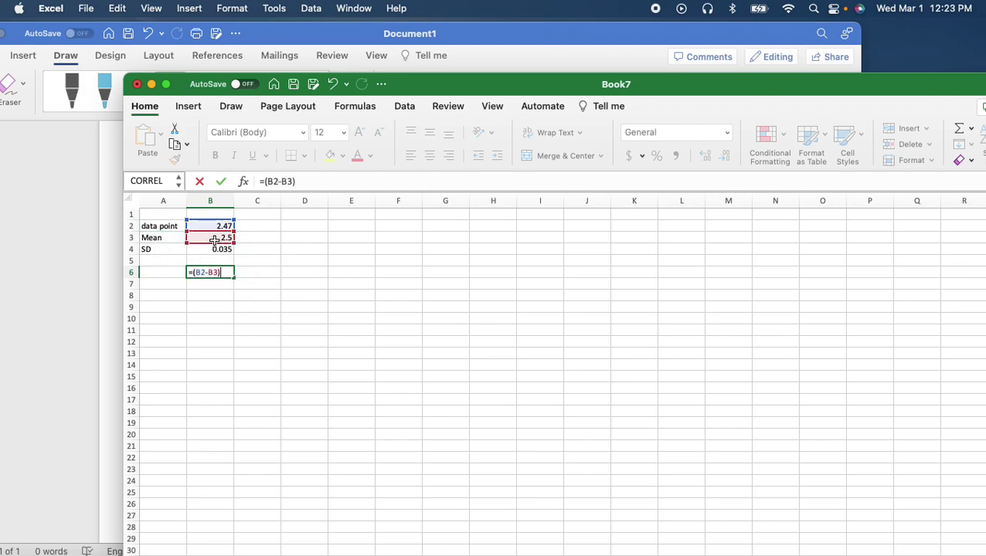
left_click(220, 249)
key("Return")
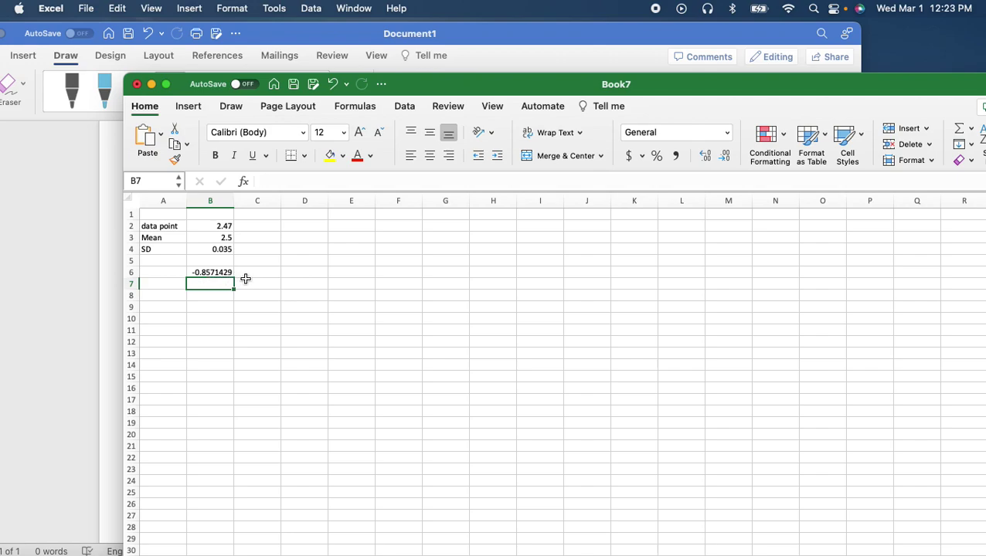
- Put the workbook out of view and bring the whole Word document window with the normal curve on screen
left_click_drag(436, 90, 430, 93)
key("super+m")
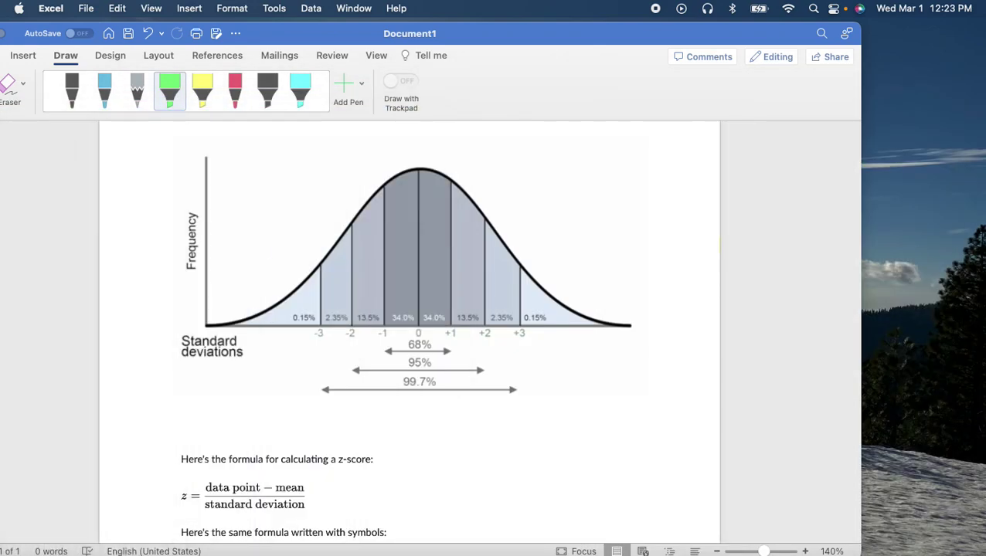
left_click(485, 46)
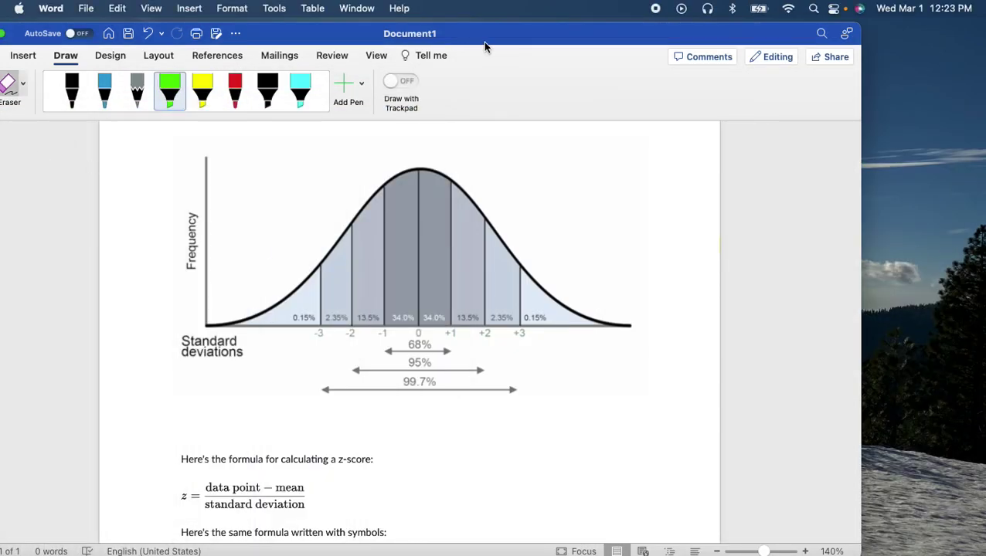
mouse_move(517, 37)
left_mouse_down()
mouse_move(599, 29)
mouse_move(576, 33)
left_mouse_up()
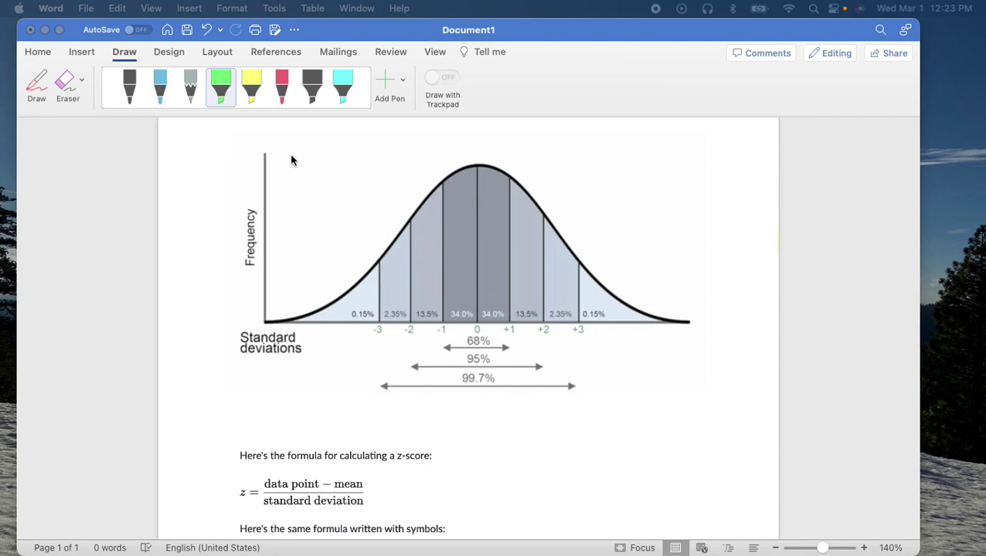
- Shade the area under the curve from the lower tail up to just past -1 standard deviation with the green highlighter
left_click(234, 92)
left_click(234, 92)
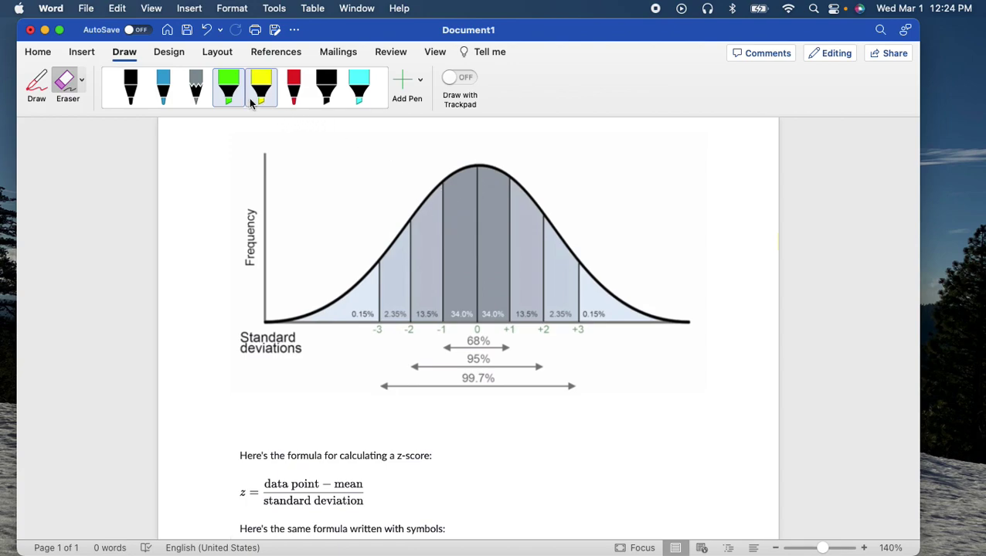
left_click(228, 89)
left_click(36, 89)
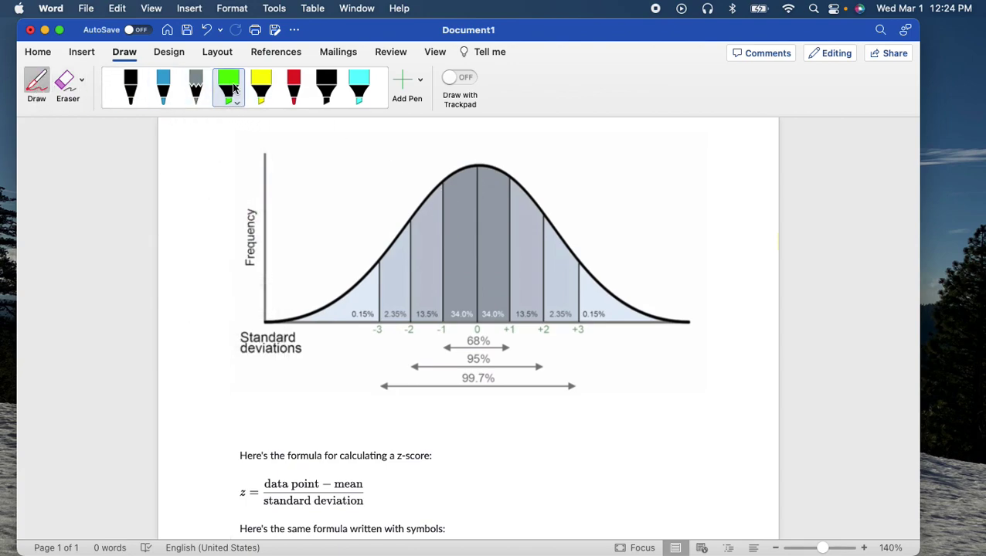
mouse_move(456, 184)
left_mouse_down()
mouse_move(452, 328)
mouse_move(445, 178)
mouse_move(346, 306)
mouse_move(300, 317)
mouse_move(442, 325)
mouse_move(442, 210)
mouse_move(419, 235)
mouse_move(442, 258)
mouse_move(395, 262)
mouse_move(442, 279)
mouse_move(381, 282)
mouse_move(420, 284)
mouse_move(441, 301)
mouse_move(369, 304)
mouse_move(415, 303)
left_mouse_up()
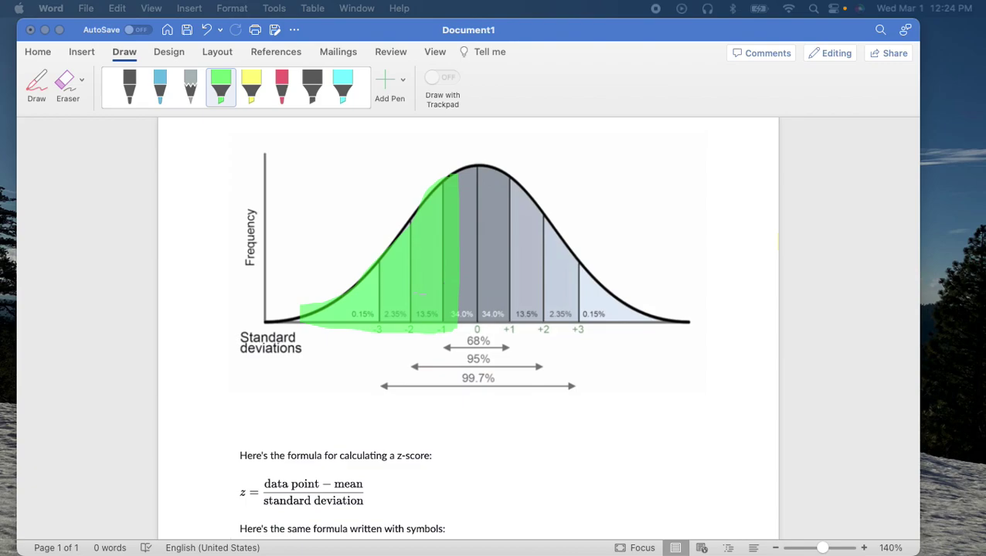
- Switch to the ztable.net page in Chrome and examine the negative z-score table for the calculated z-score's probability
left_click_drag(693, 170, 165, 43)
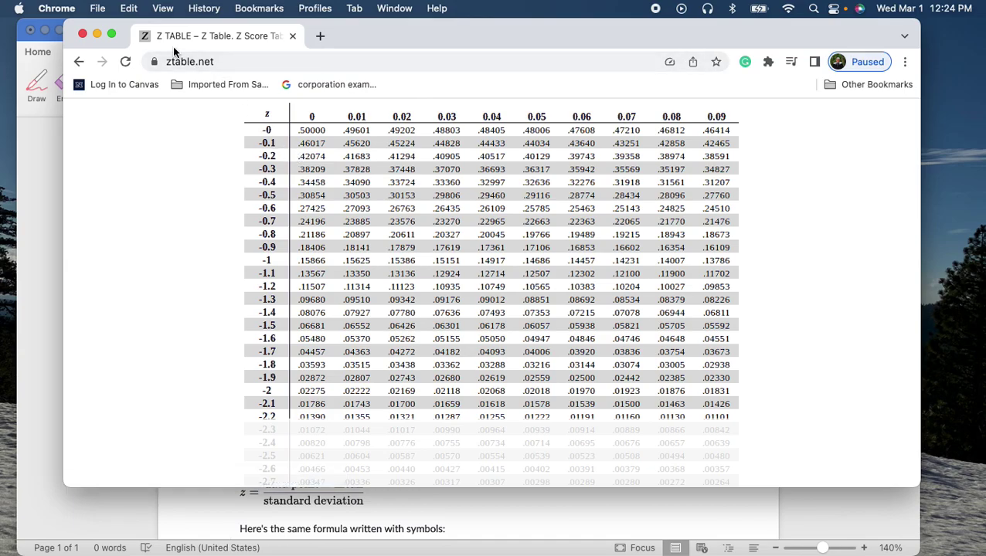
mouse_move(539, 28)
left_mouse_down()
mouse_move(485, 252)
mouse_move(871, 425)
mouse_move(496, 77)
mouse_move(539, 85)
left_mouse_up()
key("super+shift+4")
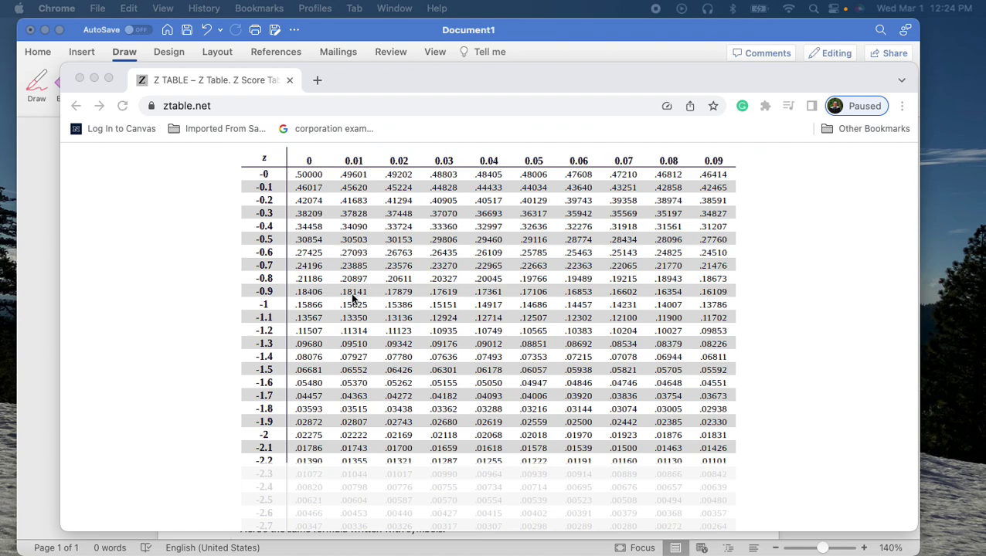
scroll(351, 293, "up", 2)
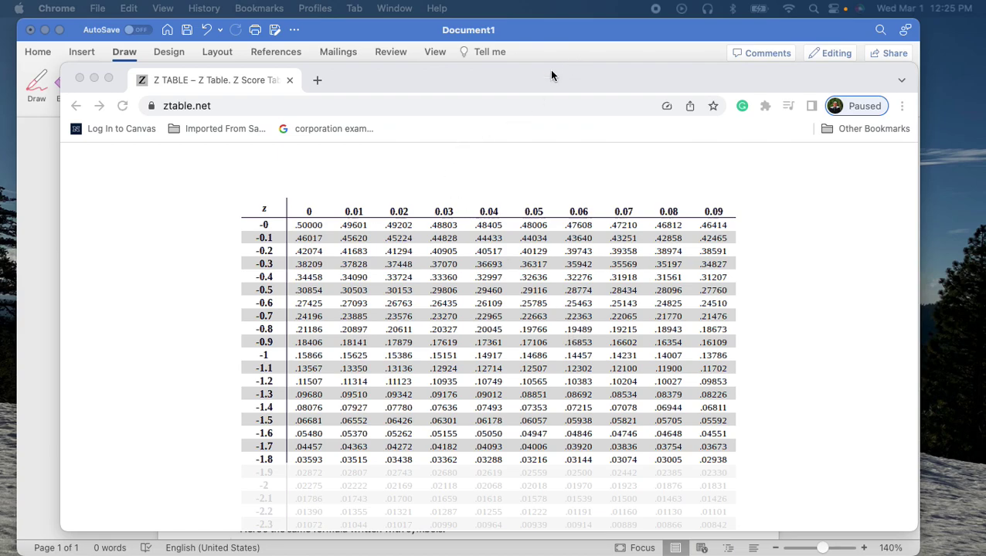
- Clear the Word and z table windows from view and return to Question 4 of the Chapter 7 homework in Chrome
left_click_drag(595, 36, 0, 39)
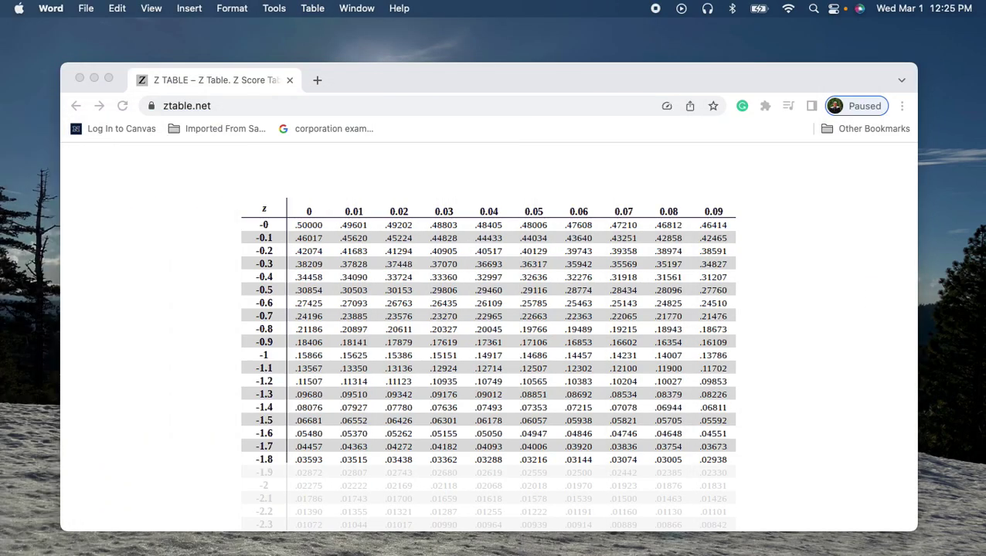
left_click_drag(236, 78, 0, 93)
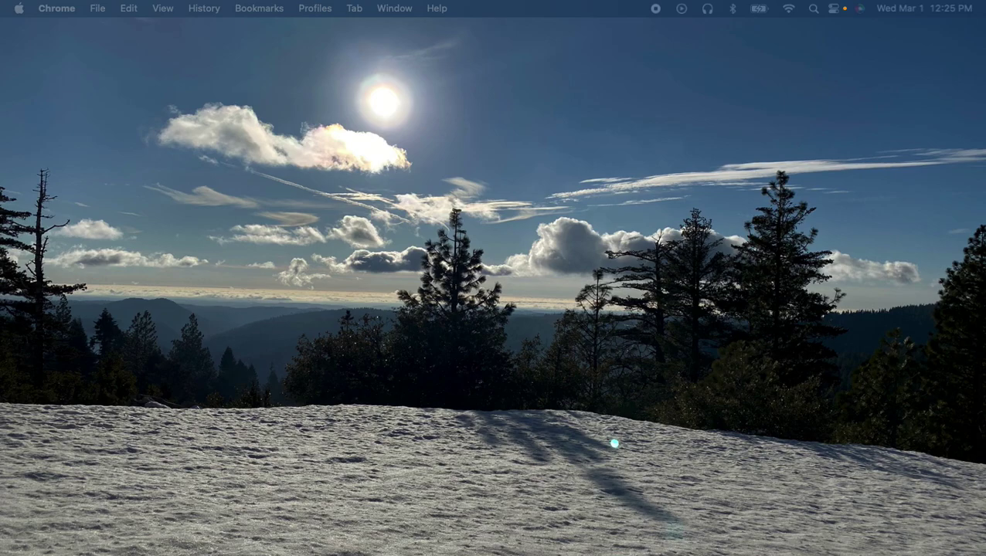
key("ctrl+Right")
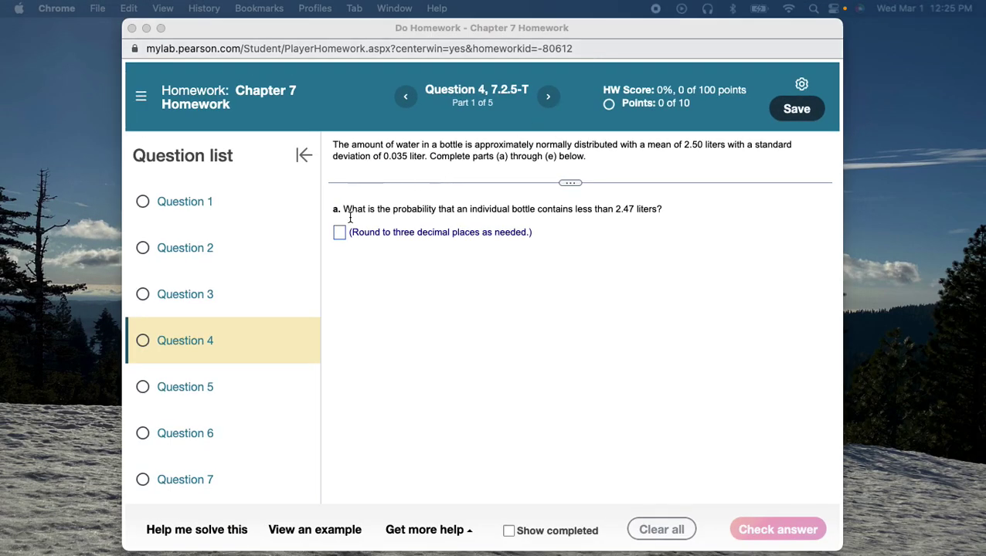
- Enter 0.186 as the answer to part a, the probability of a bottle containing less than 2.47 liters
left_click(340, 235)
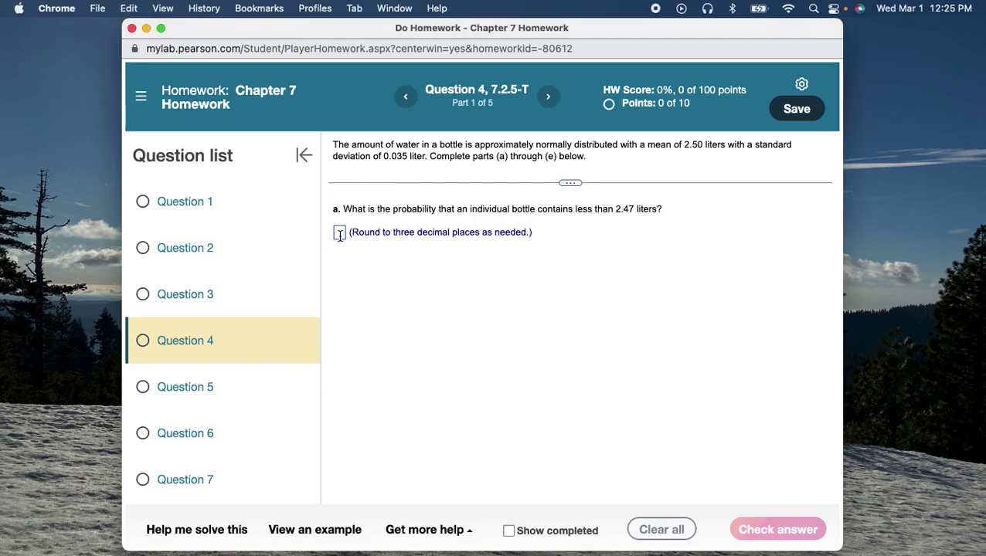
left_click(340, 236)
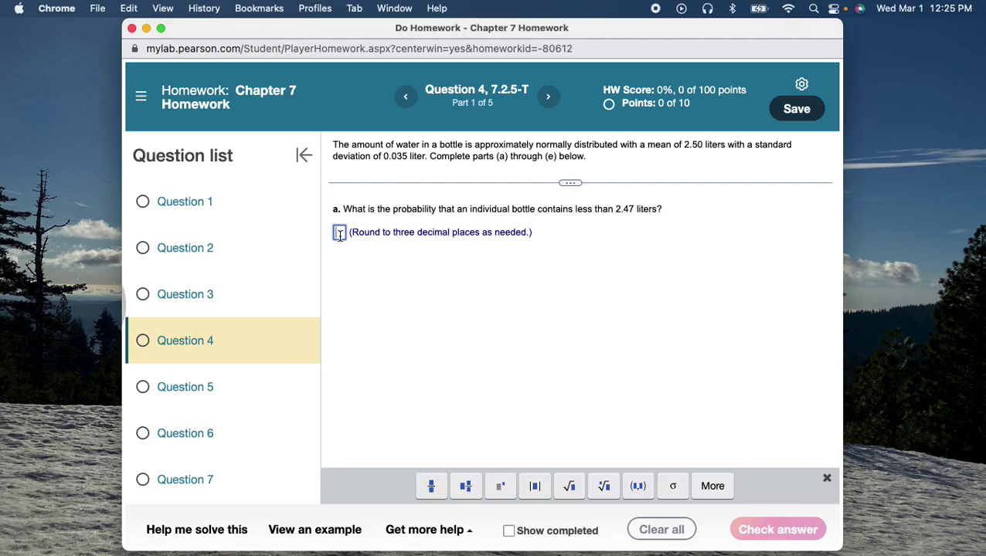
type("0.186")
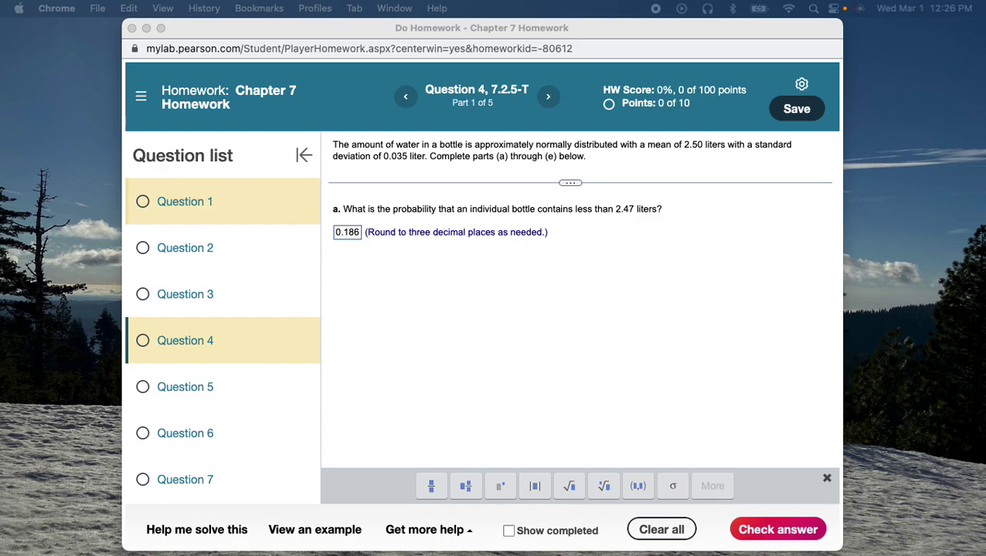
- Correct the part a answer to 0.195
left_click(347, 236)
key("BackSpace")
key("BackSpace")
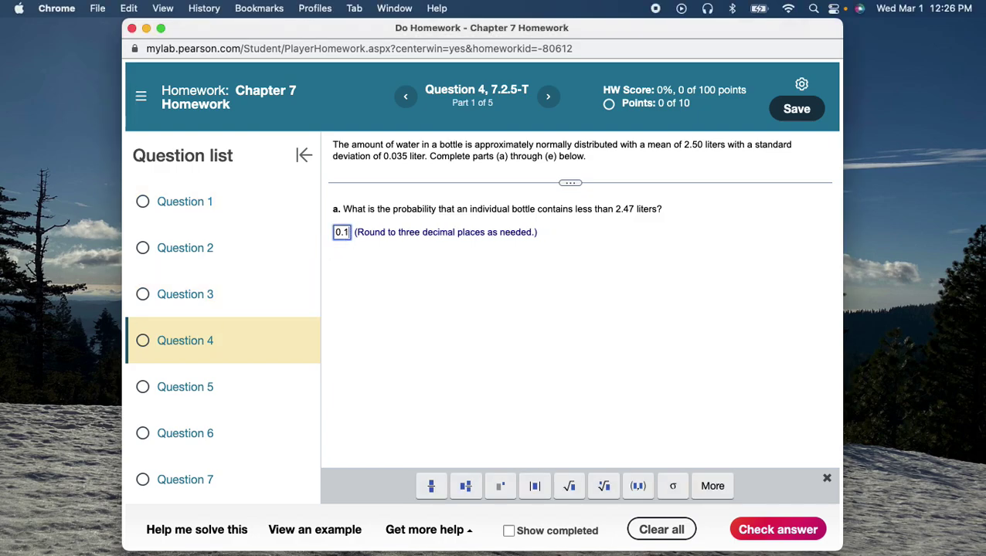
type("95")
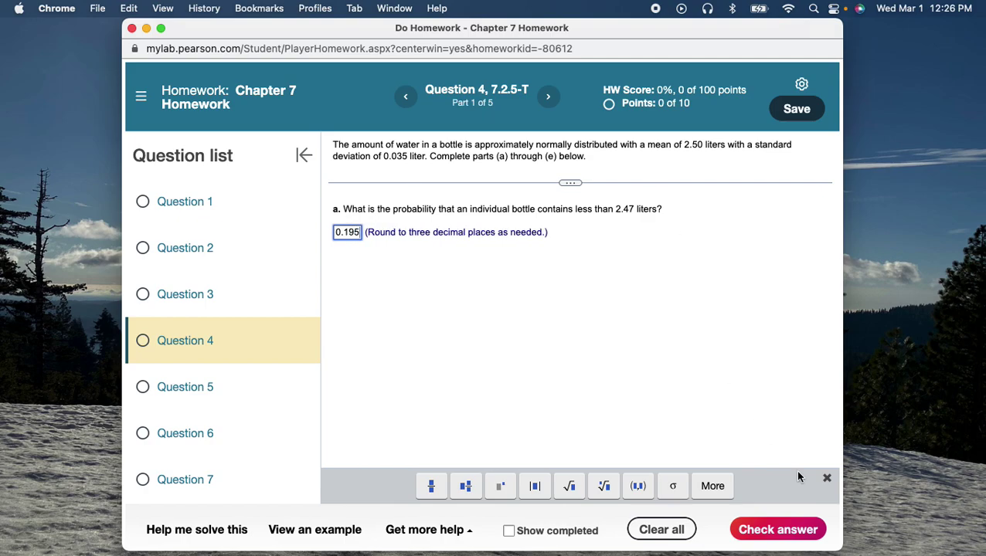
- Submit the part a answer for checking and continue to part b of Question 4
left_click(792, 535)
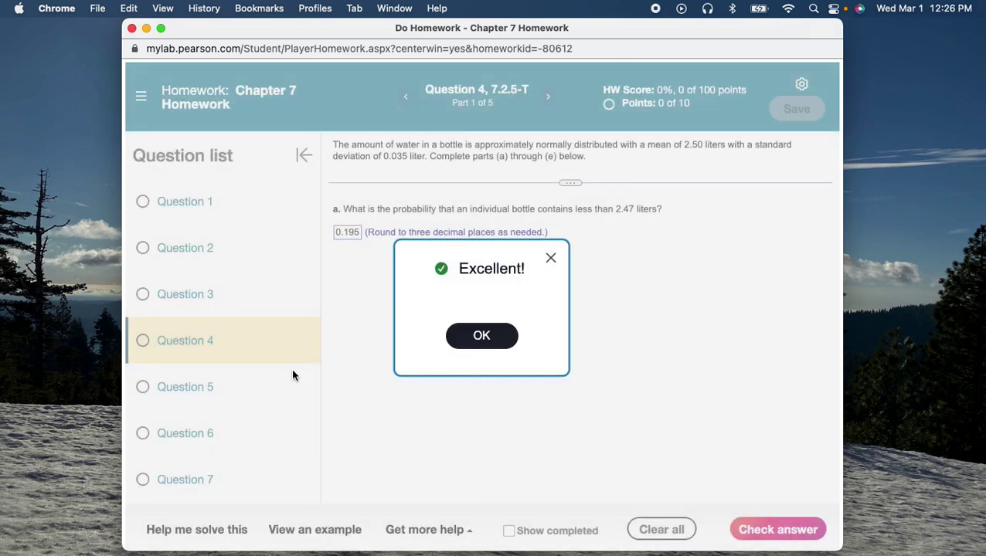
left_click(478, 337)
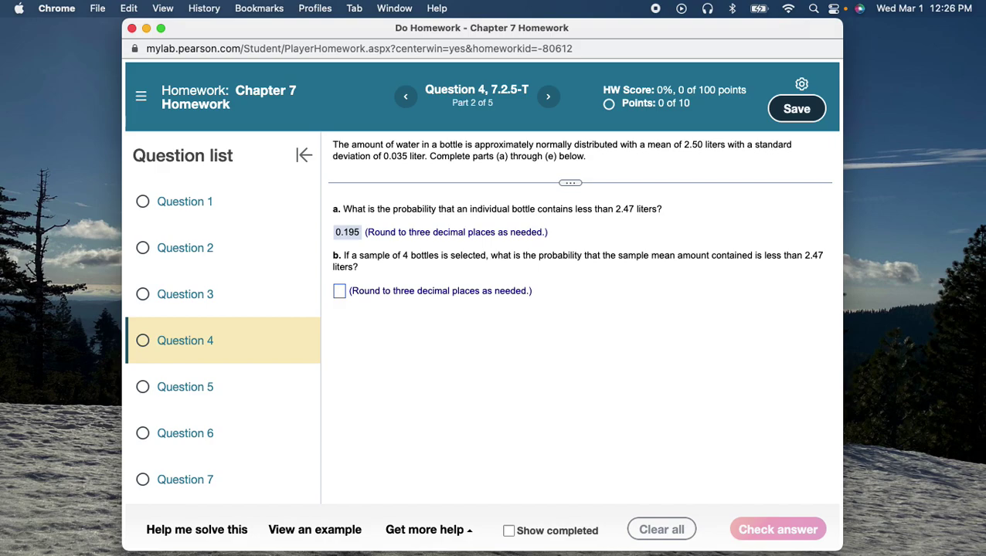
- Switch to PowerPoint to review the sampling distribution formulas on slide 17, and return to the homework question
key("super+Tab")
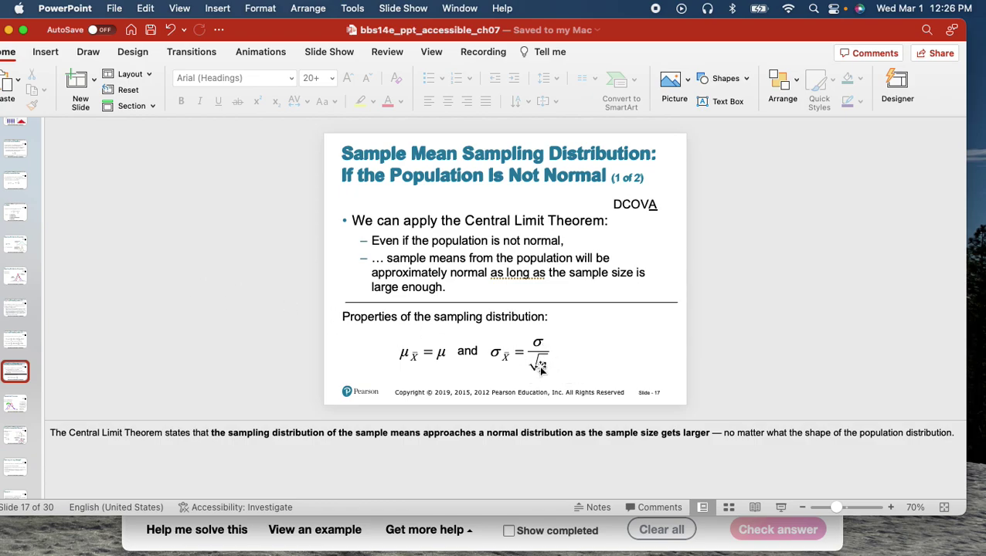
key("super+Tab")
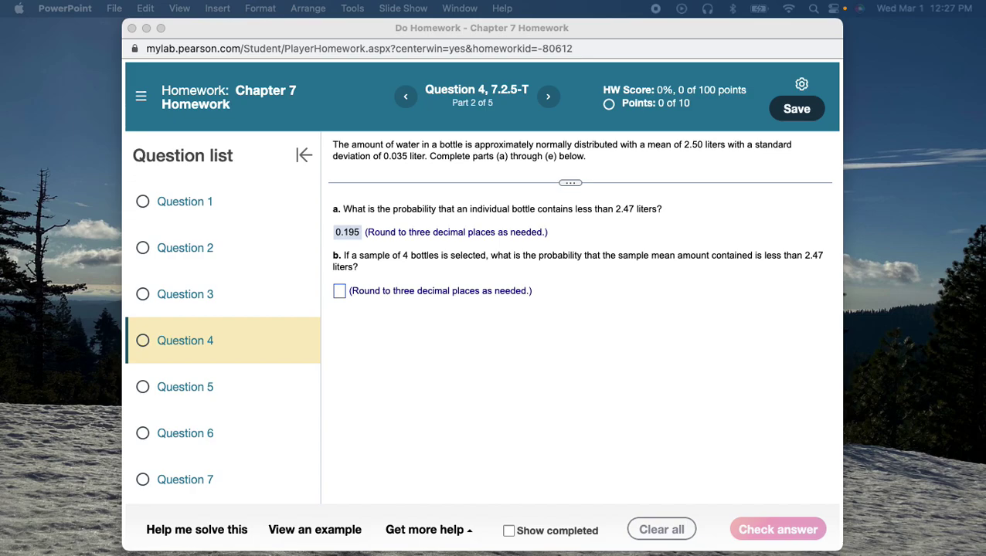
- Switch to Excel and add a "sample size" label in A5 with the value 4 in B5
key("super+Tab")
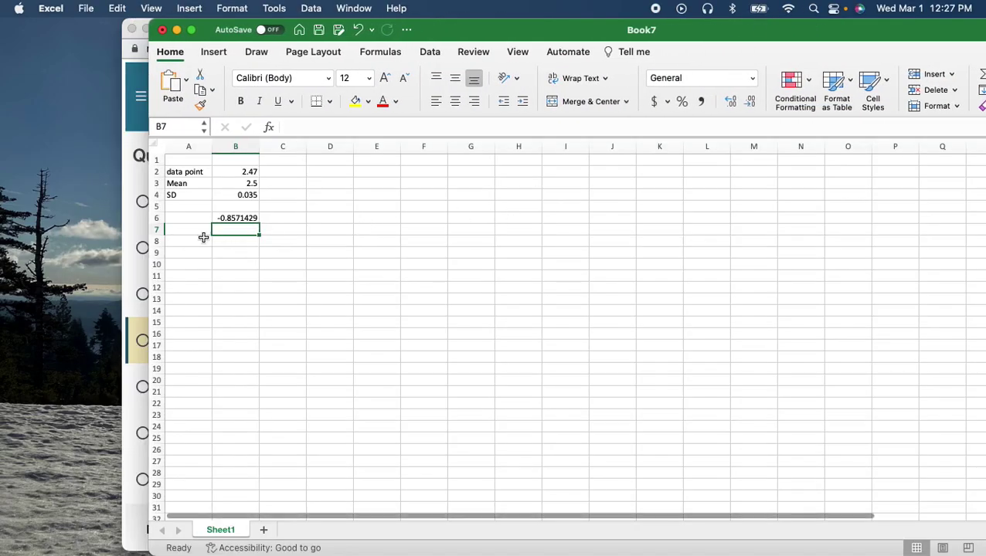
left_click(197, 207)
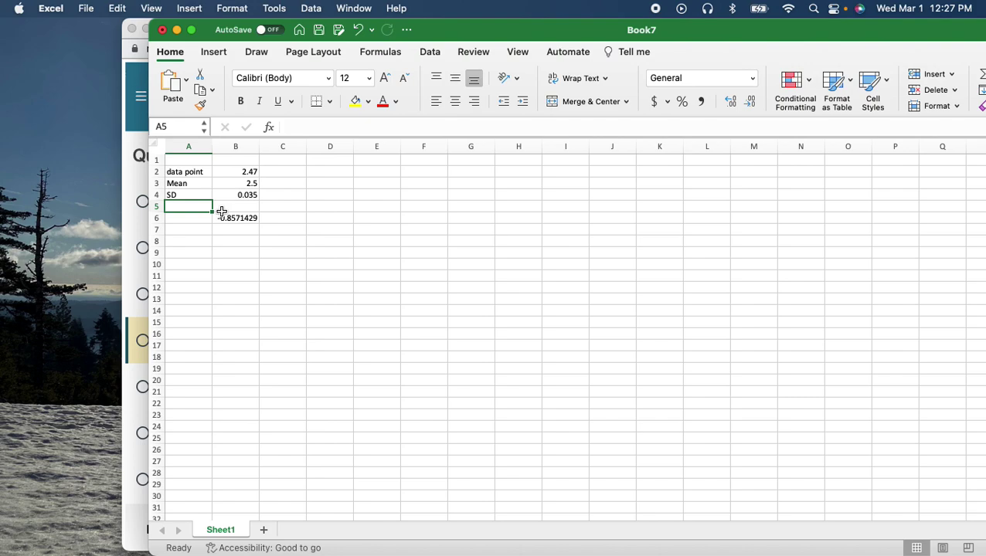
type("sa")
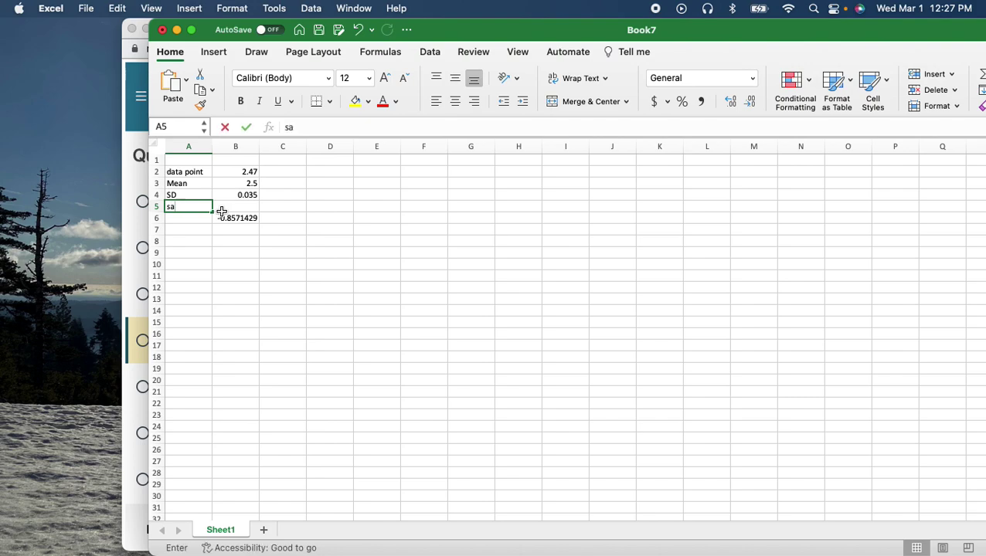
type("mple")
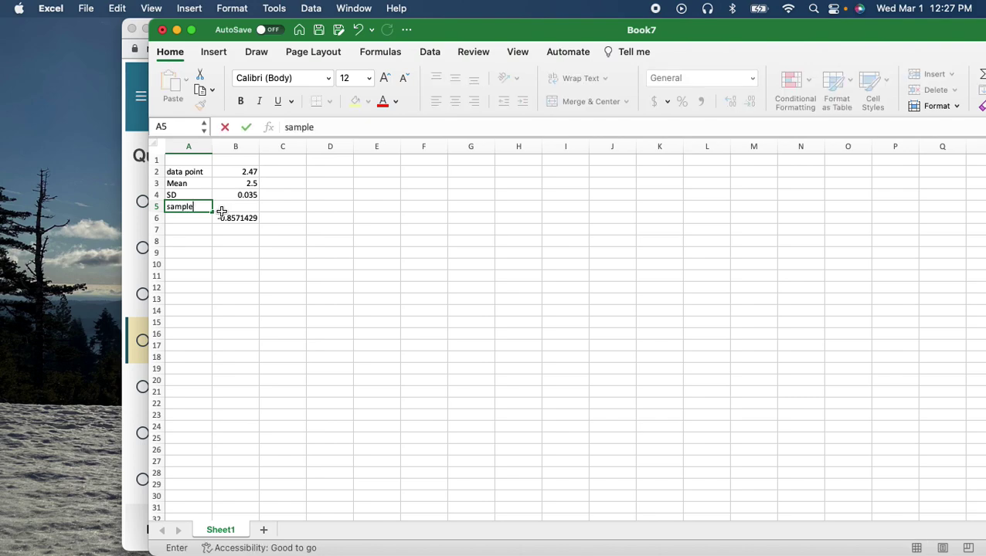
type("size")
key("Tab")
type("4")
key("Return")
key("Return")
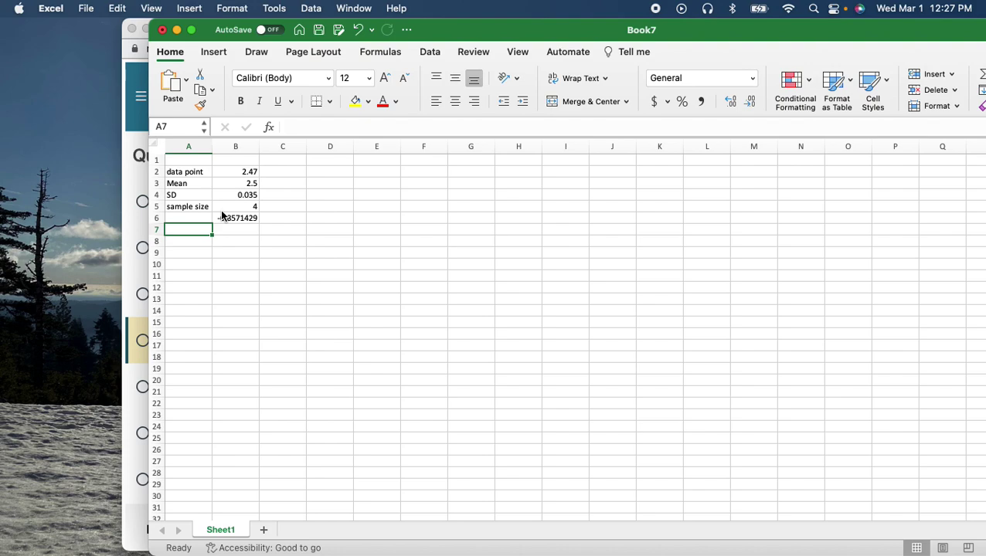
key("Tab")
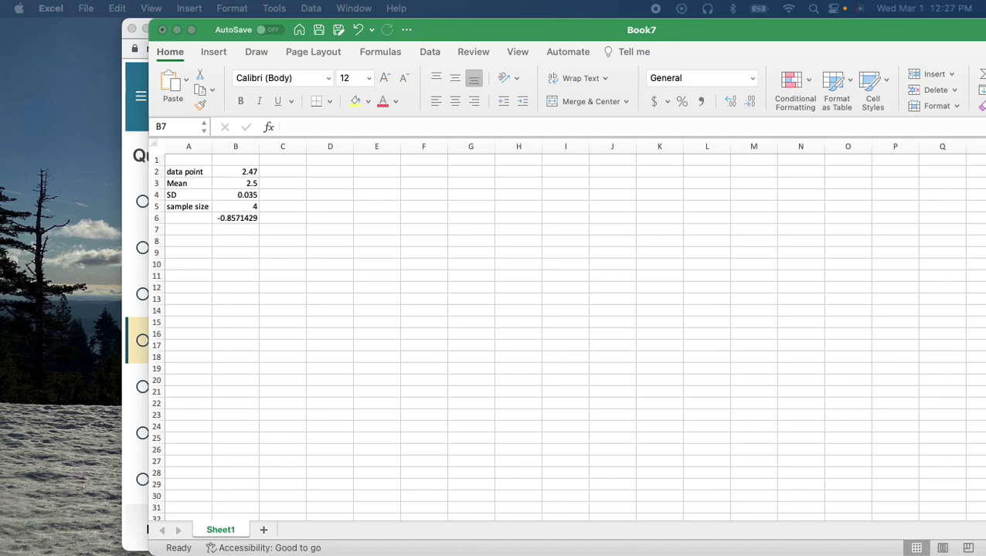
- Switch to Word and highlight in green the sigma in the z-score formula and the sample mean's standard deviation formula
key("super+Tab")
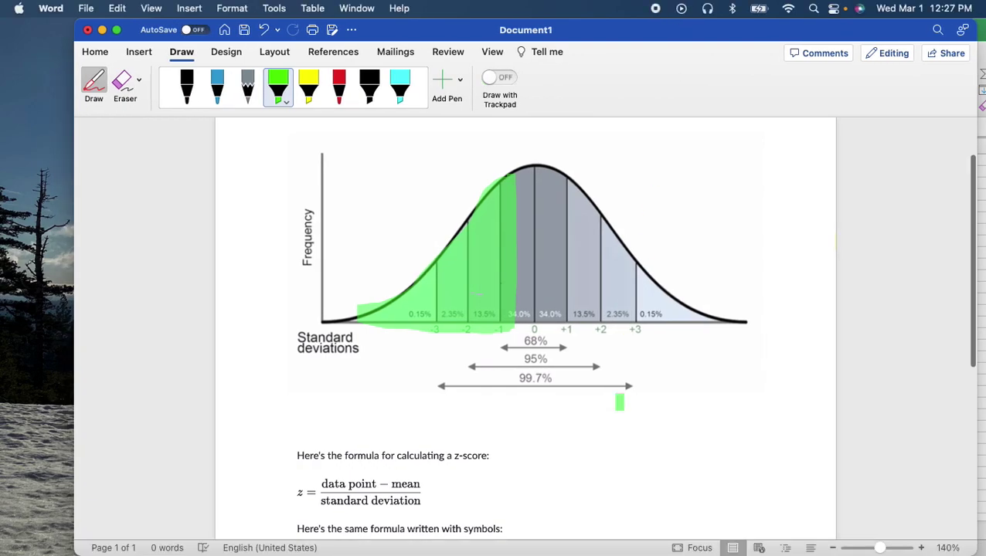
scroll(585, 402, "down", 5)
scroll(584, 405, "down", 3)
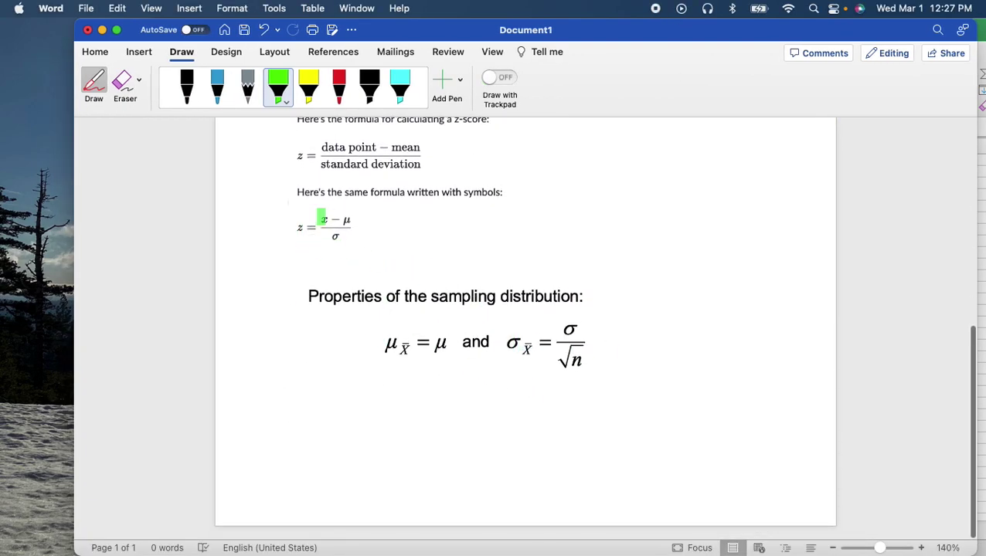
mouse_move(337, 238)
left_mouse_down()
mouse_move(329, 239)
mouse_move(340, 239)
left_mouse_up()
mouse_move(509, 344)
left_mouse_down()
mouse_move(586, 345)
mouse_move(576, 372)
mouse_move(579, 332)
mouse_move(517, 335)
mouse_move(533, 365)
mouse_move(521, 364)
mouse_move(578, 366)
mouse_move(554, 360)
mouse_move(564, 366)
mouse_move(531, 373)
left_mouse_up()
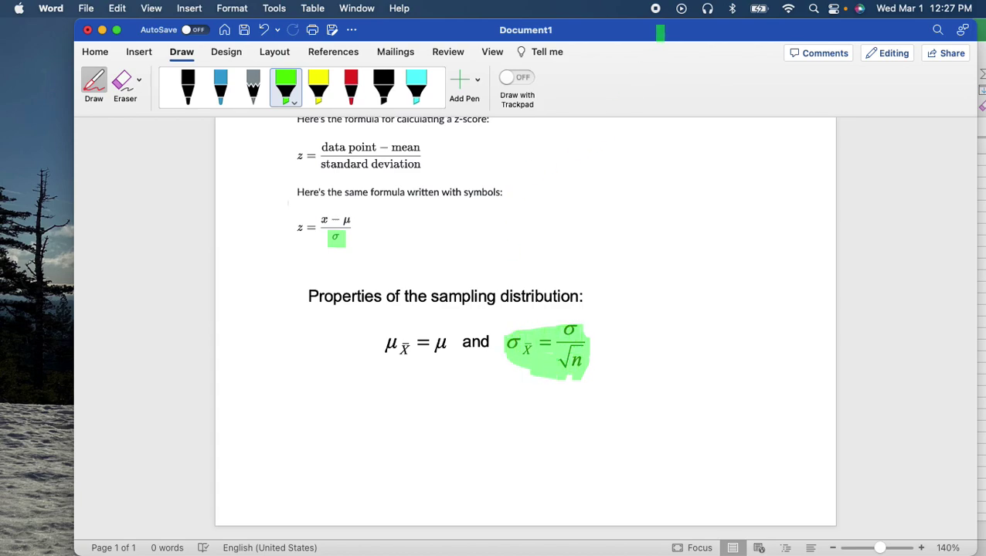
- Return to Excel and compute the z-score for the sample of 4 in B8 with =(B2-B3)/(B4/2)
key("super+Tab")
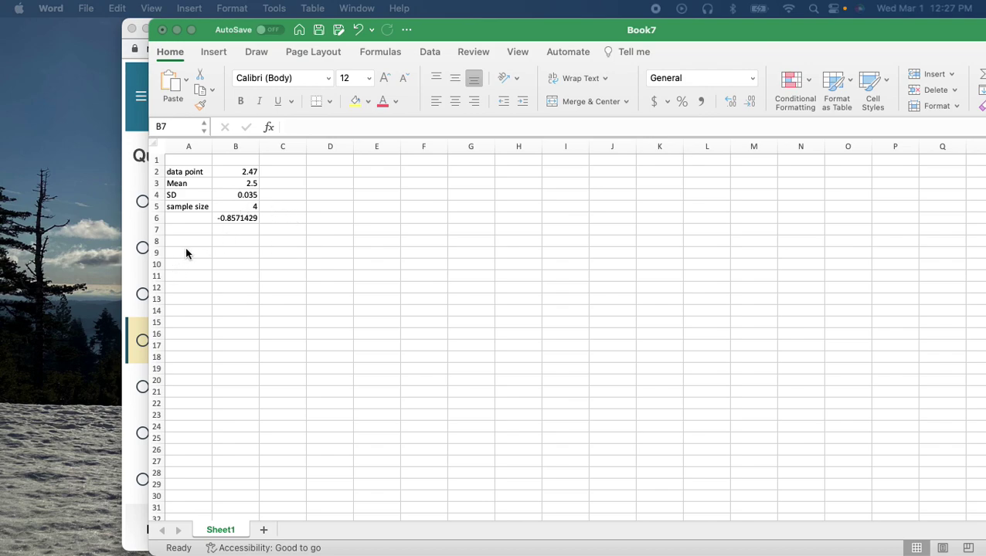
left_click(223, 240)
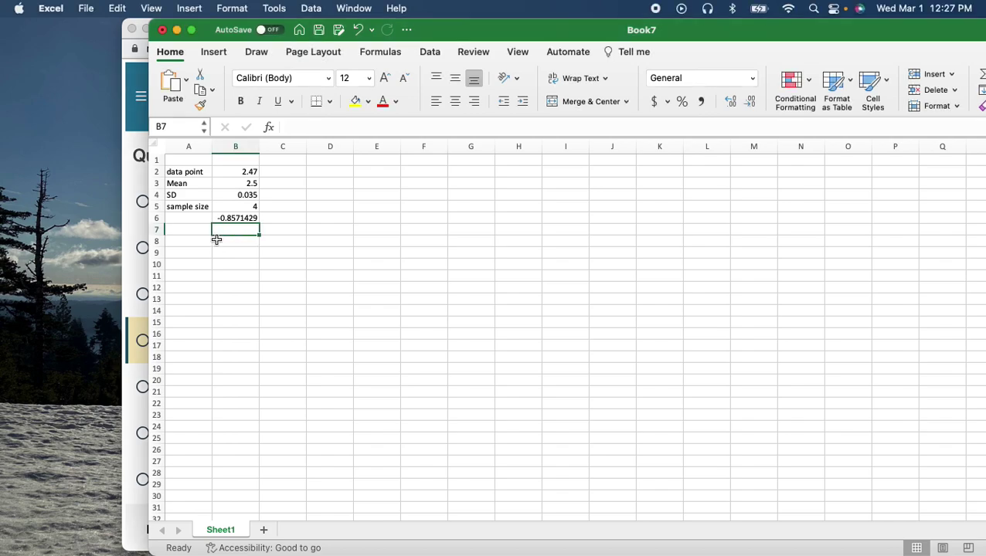
type("=(")
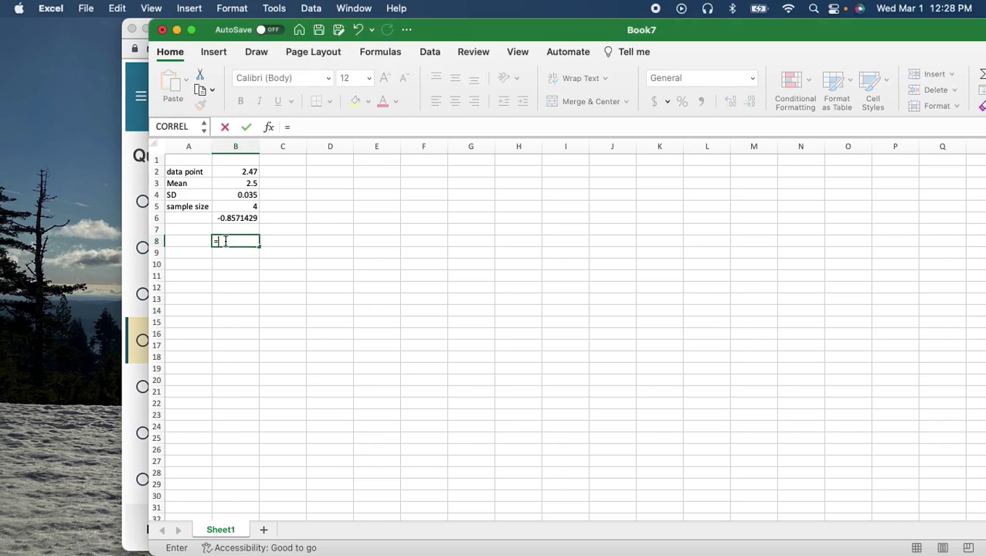
left_click(242, 172)
type("-")
left_click(252, 182)
type(")")
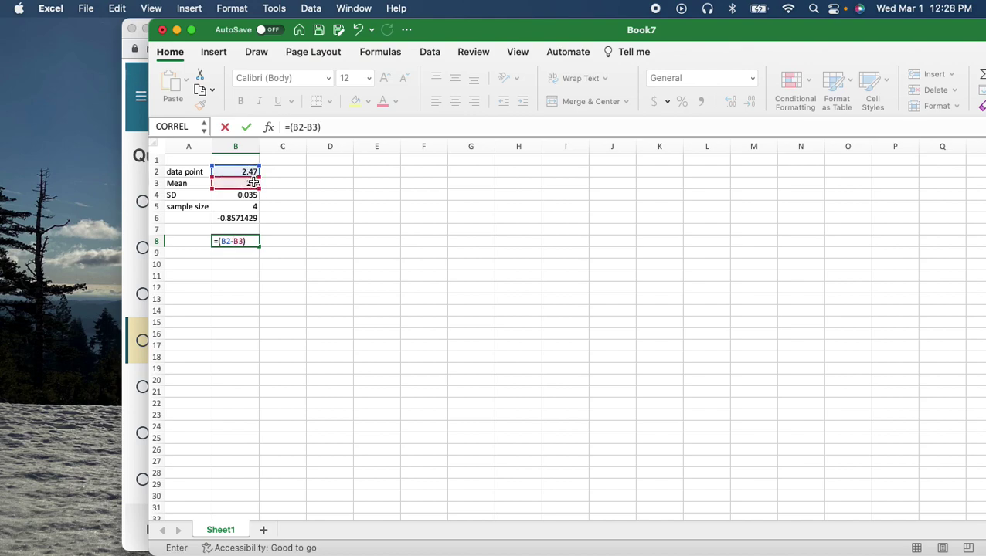
type("/(")
left_click(249, 197)
scroll(249, 198, "right", 1)
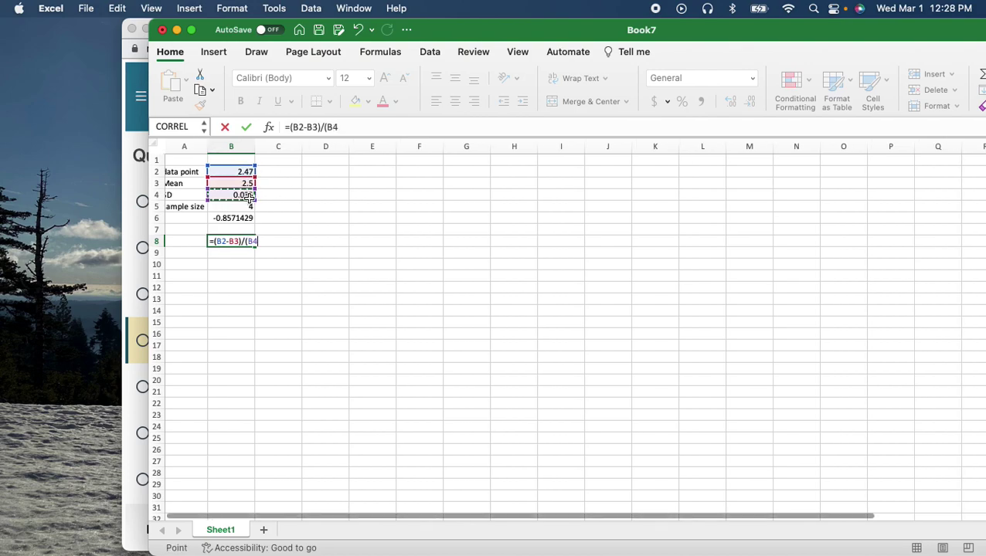
type("/")
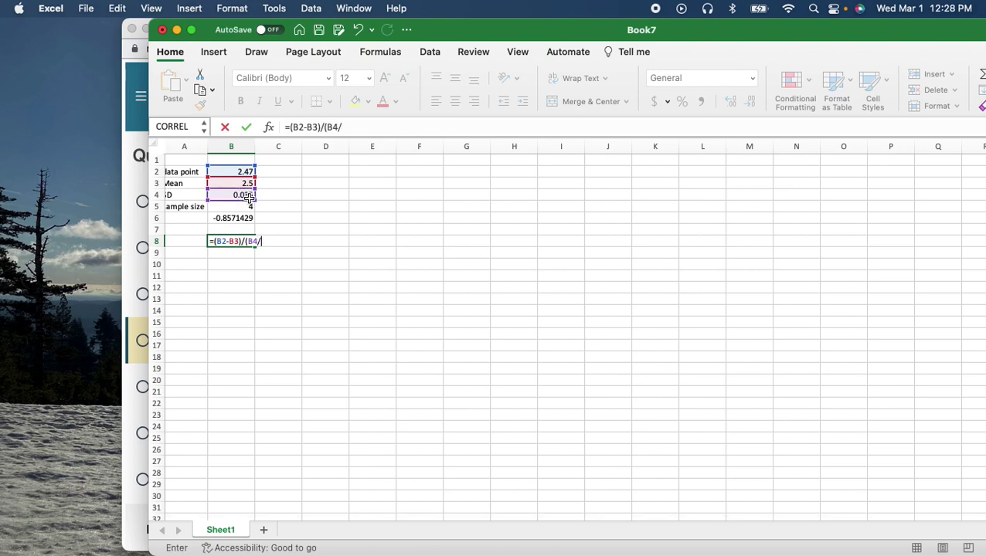
type("2)")
key("Return")
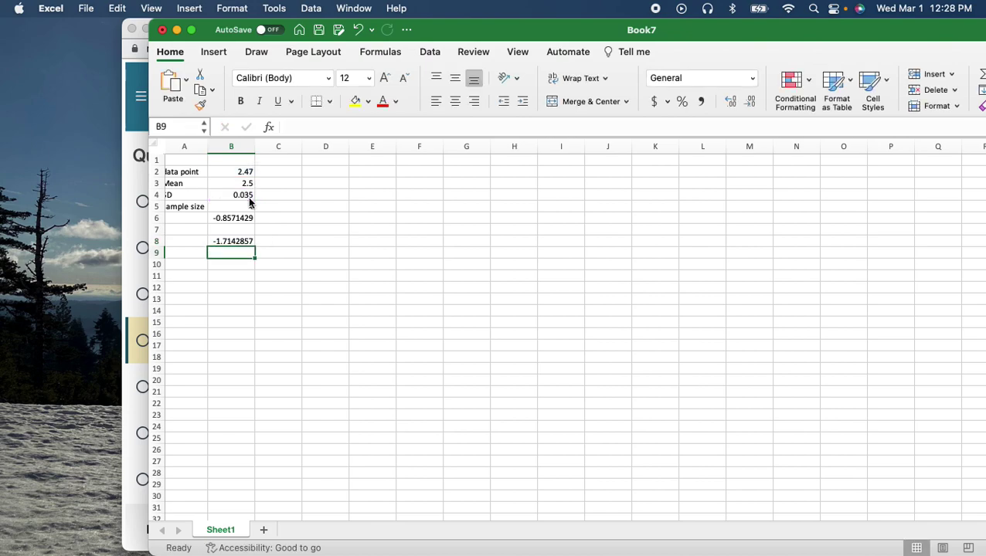
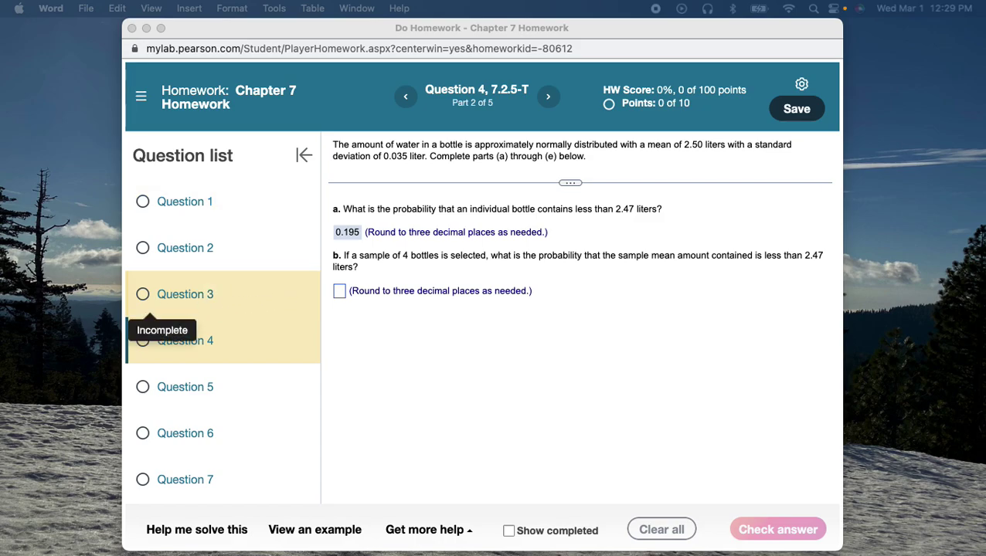
- Consult the negative z-score table on ztable.net for the part b probability and minimize its window
key("super+Tab")
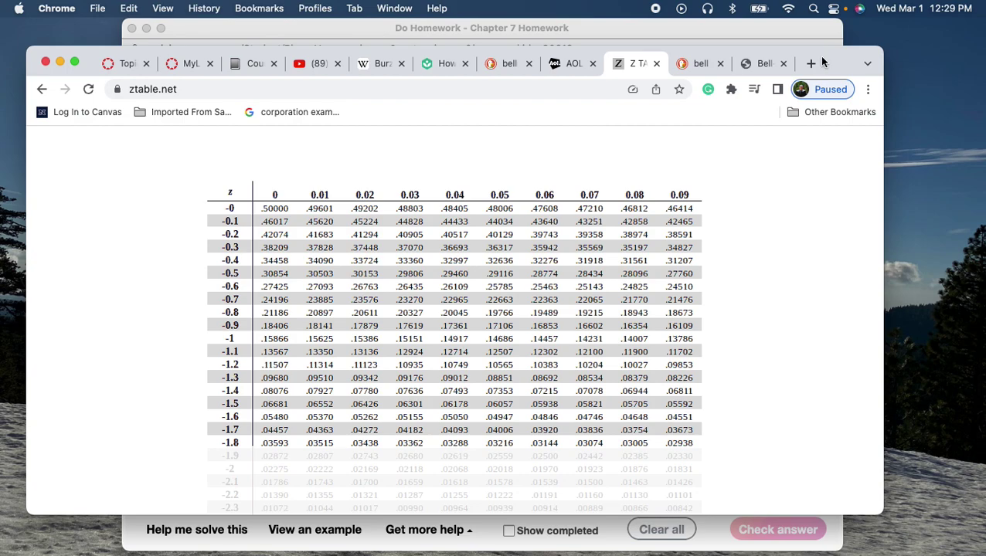
key("super+m")
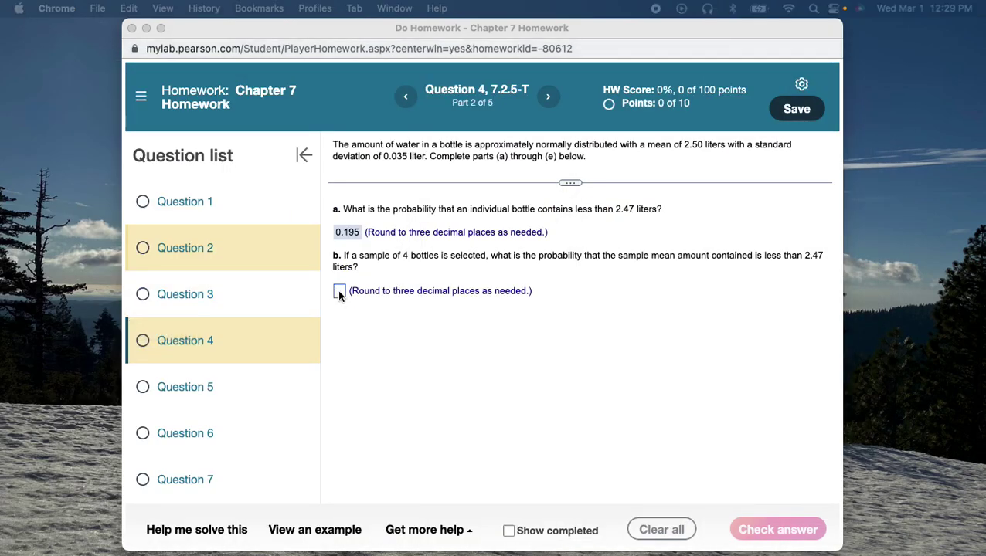
- Enter 0.044 as the part b answer, submit it for checking, and continue to part c
left_click(339, 292)
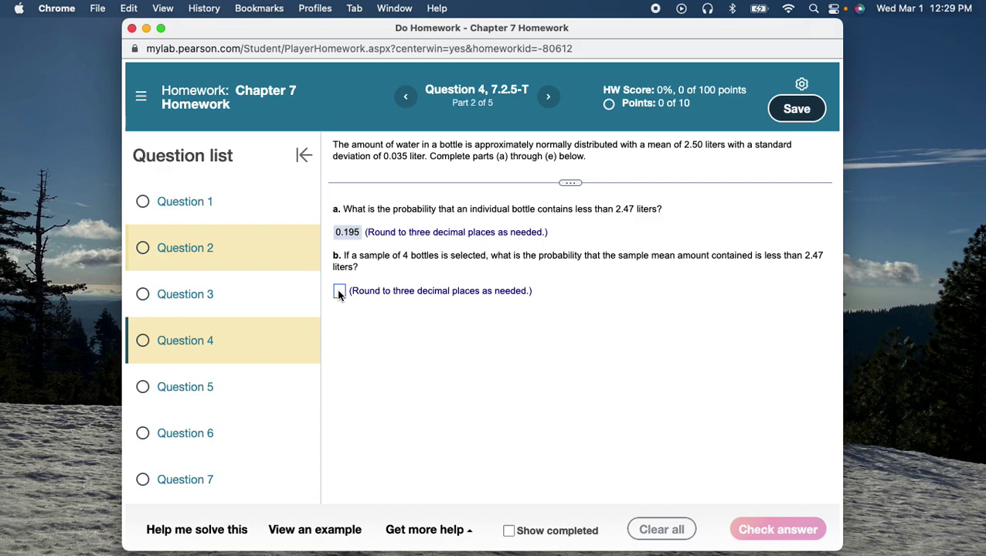
left_click(338, 293)
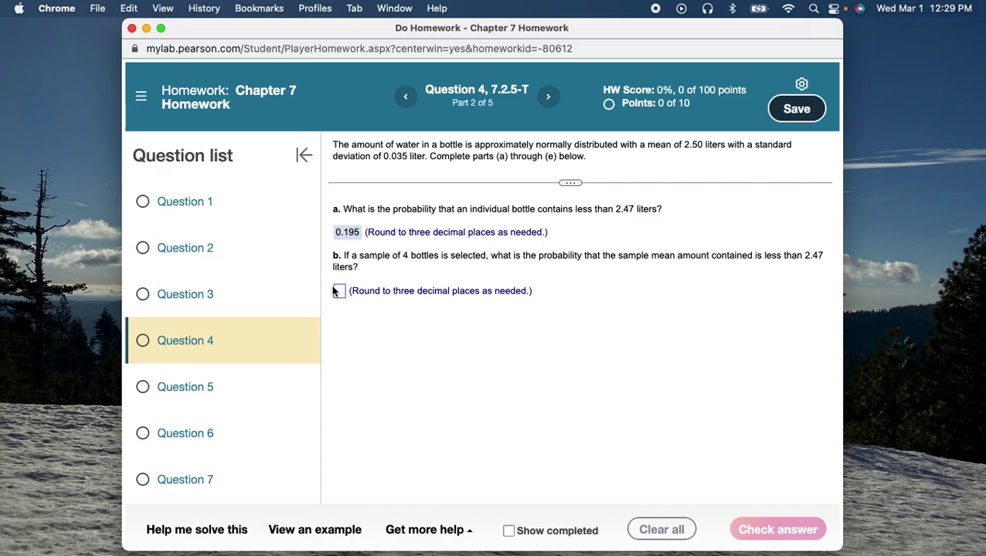
type("0.")
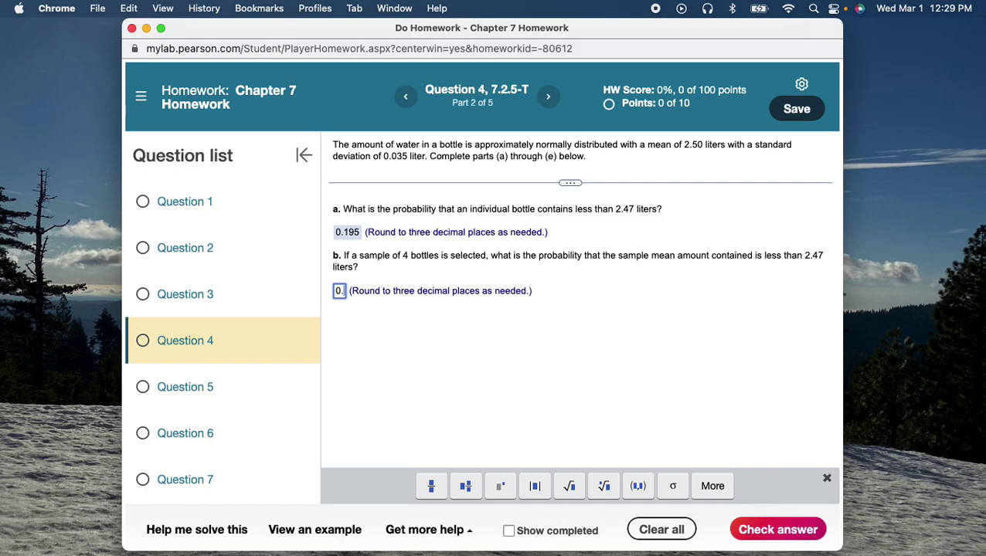
type("044")
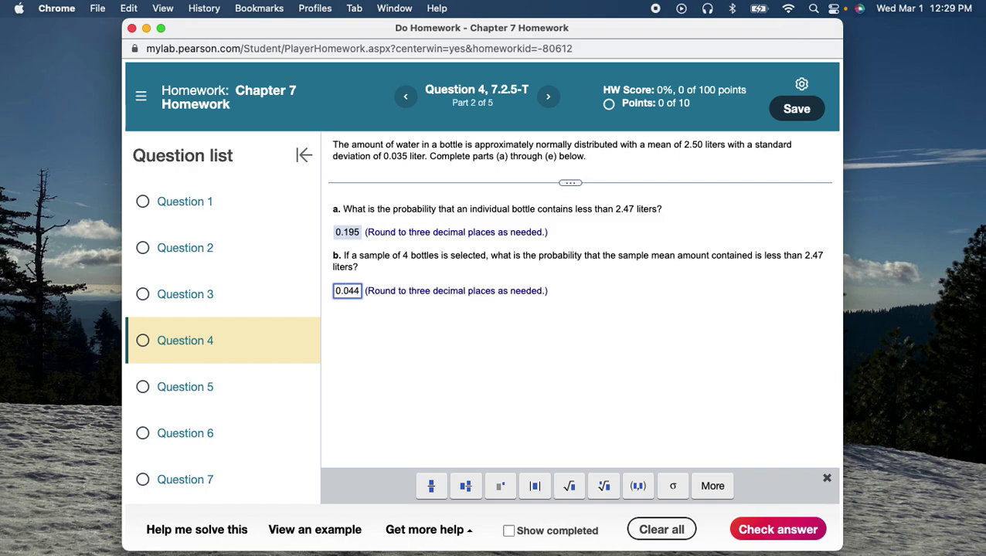
left_click(824, 530)
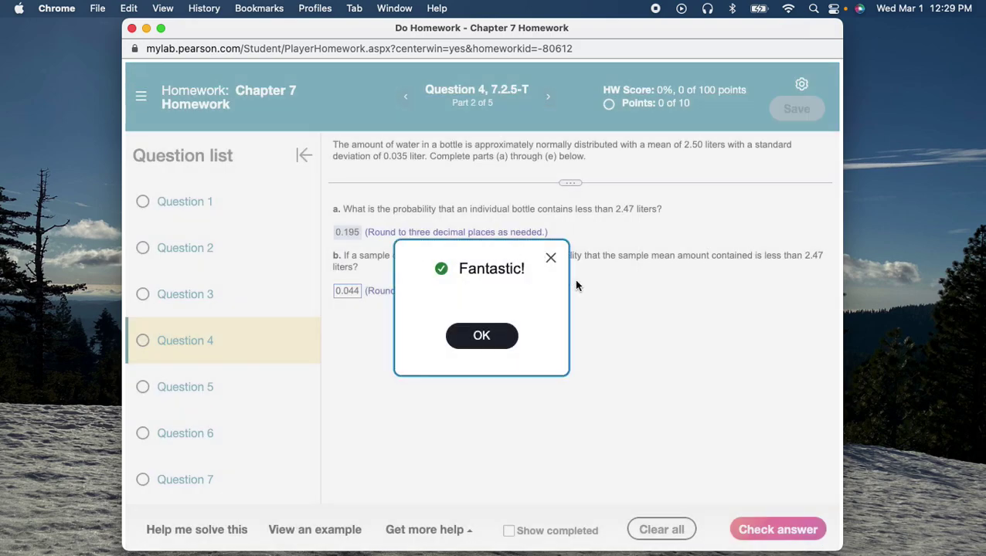
left_click(480, 337)
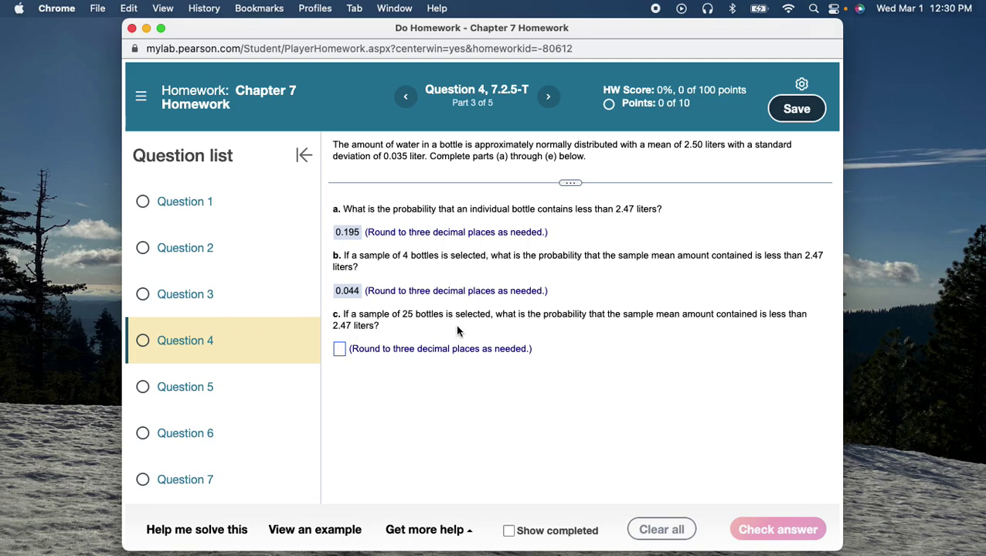
- Switch to Excel and set the sample size in B5 to 25
key("super+Tab")
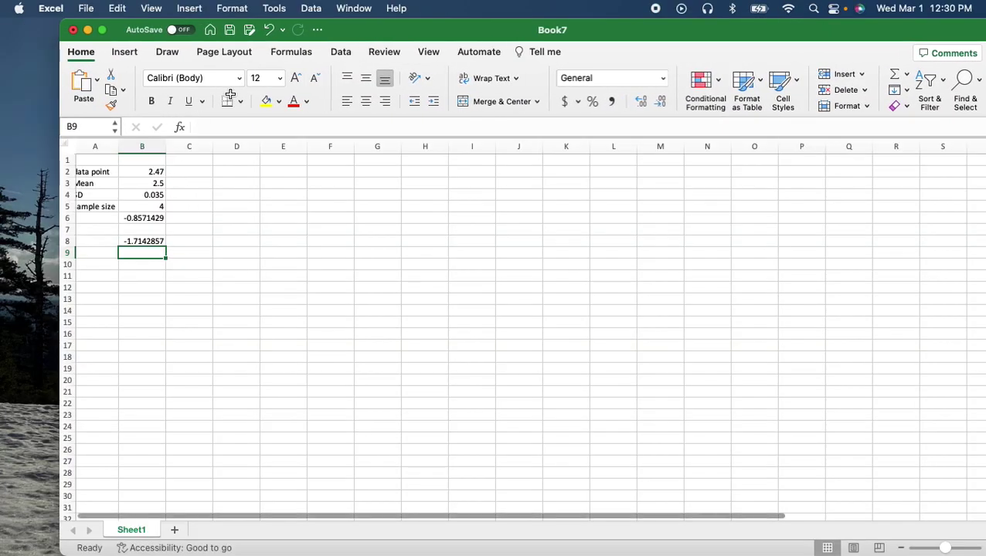
left_click(157, 207)
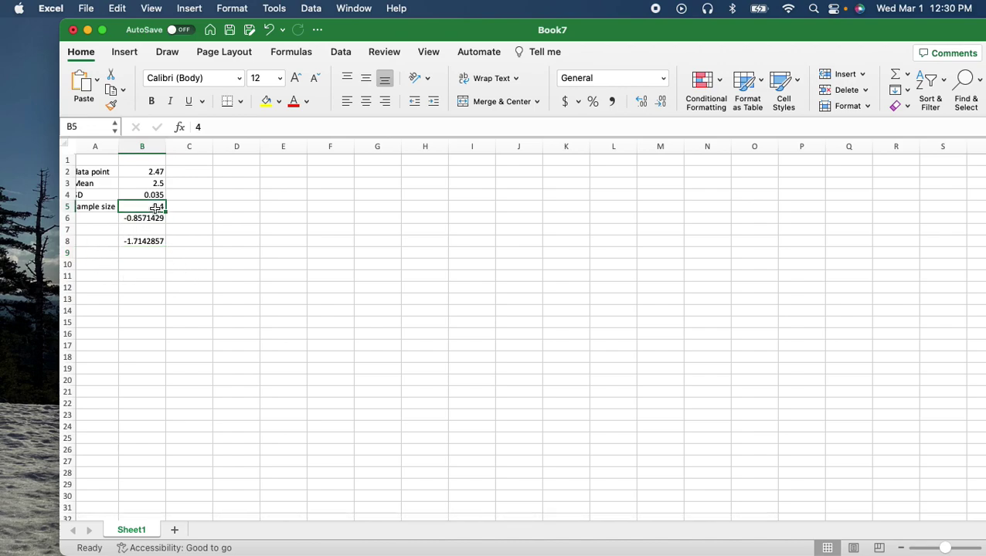
type("25")
key("Return")
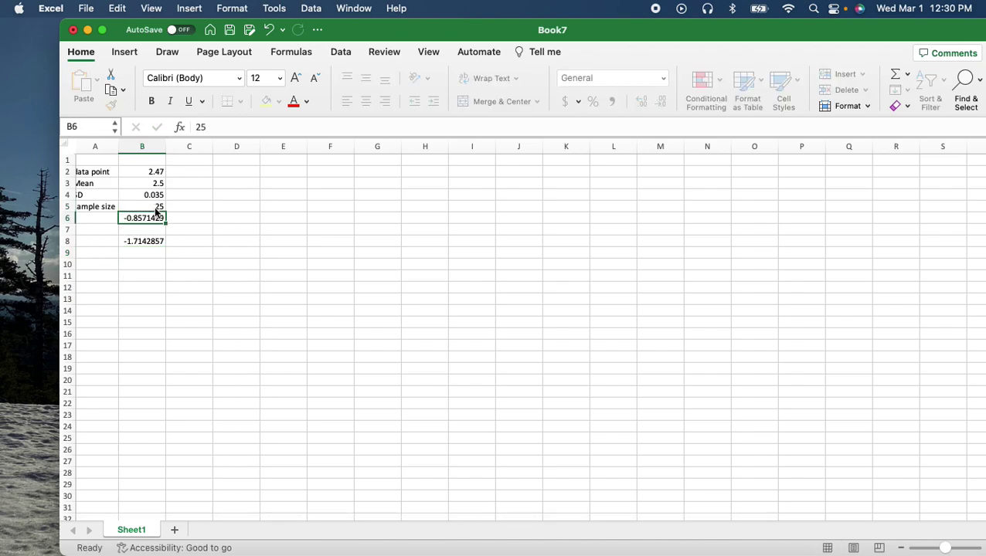
- Change the z-score formula in B8 to =(B2-B3)/(B4/5) for the sample of 25 bottles
left_click(139, 251)
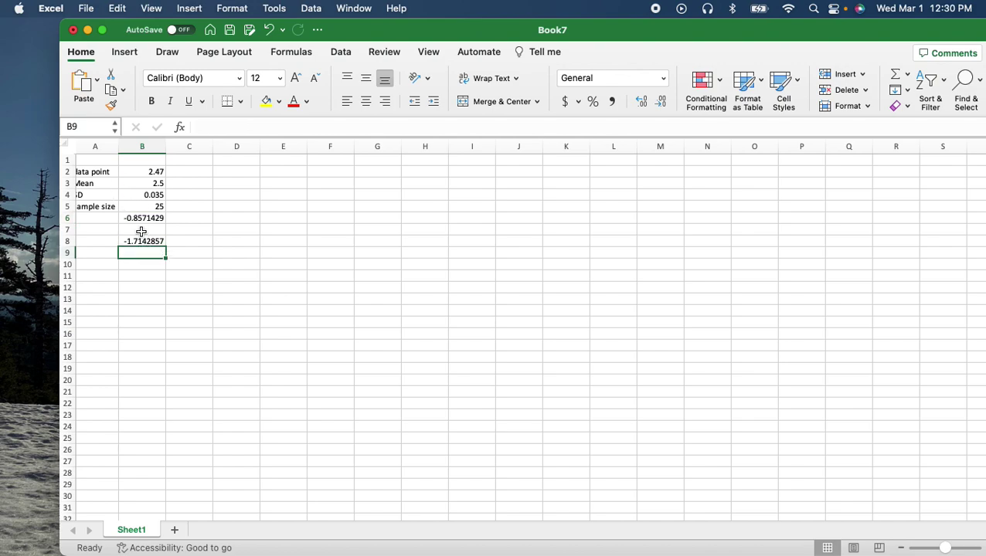
left_click(141, 240)
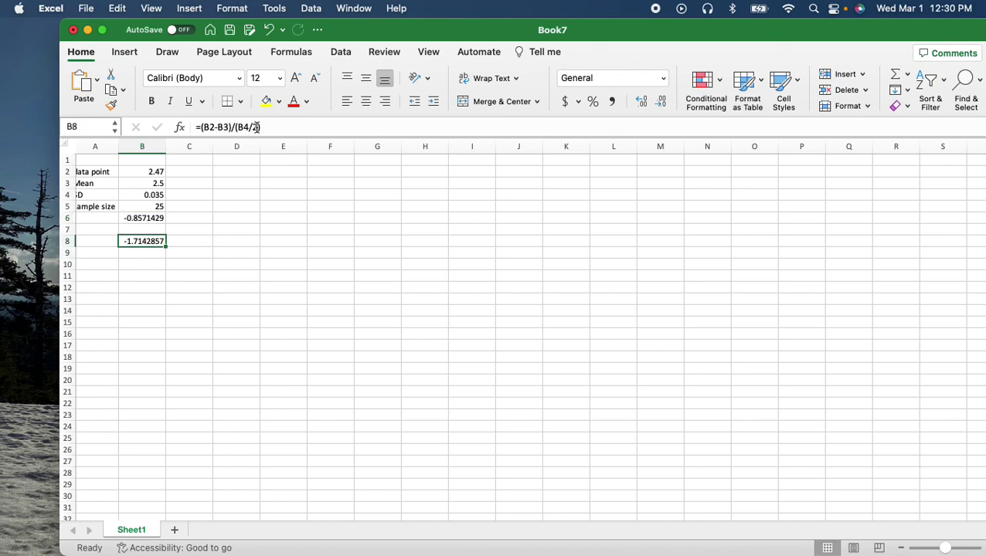
left_click(255, 128)
key("BackSpace")
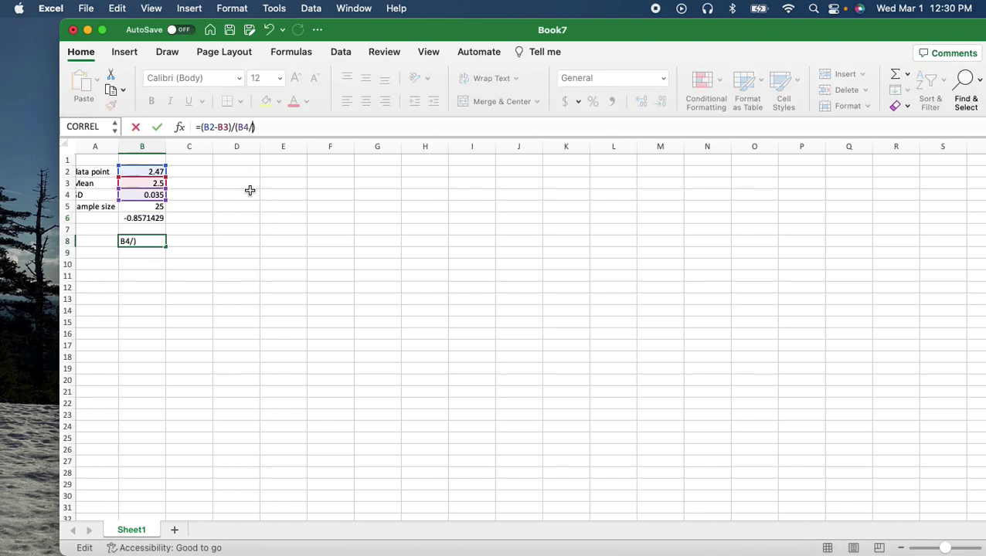
type("5")
key("Return")
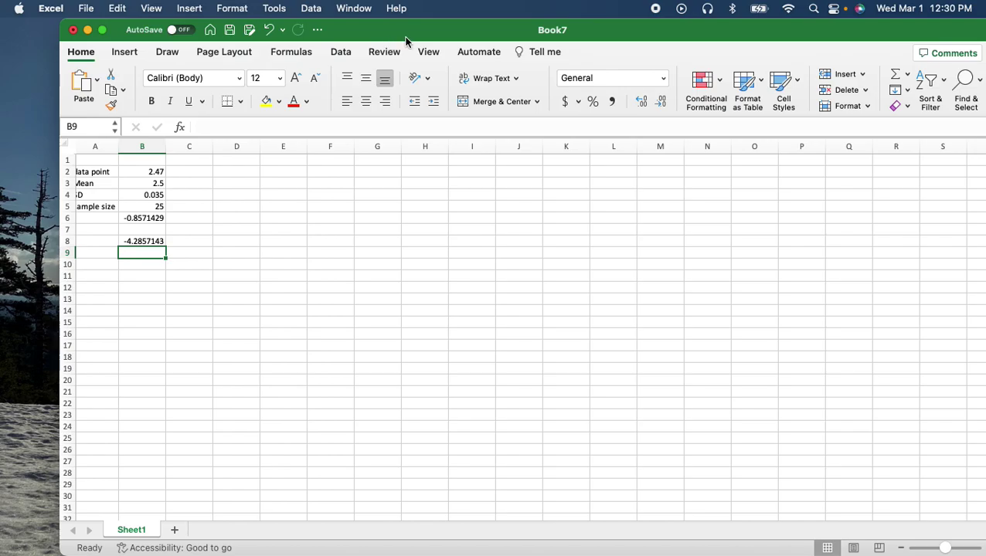
- Switch to the ztable.net page in Chrome, examine the lowest rows of the negative z table for the part c probability, and minimize its window
key("super+Tab")
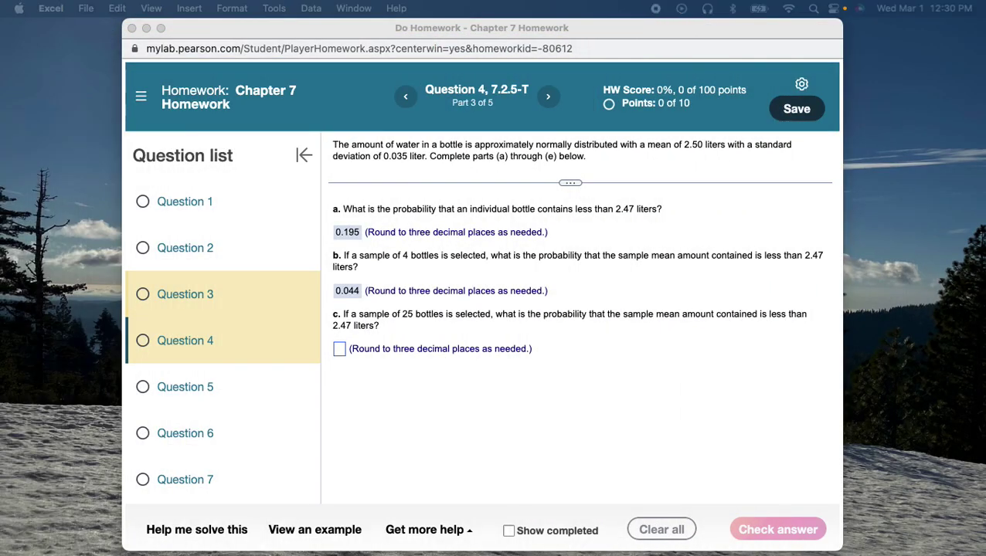
key("super+grave")
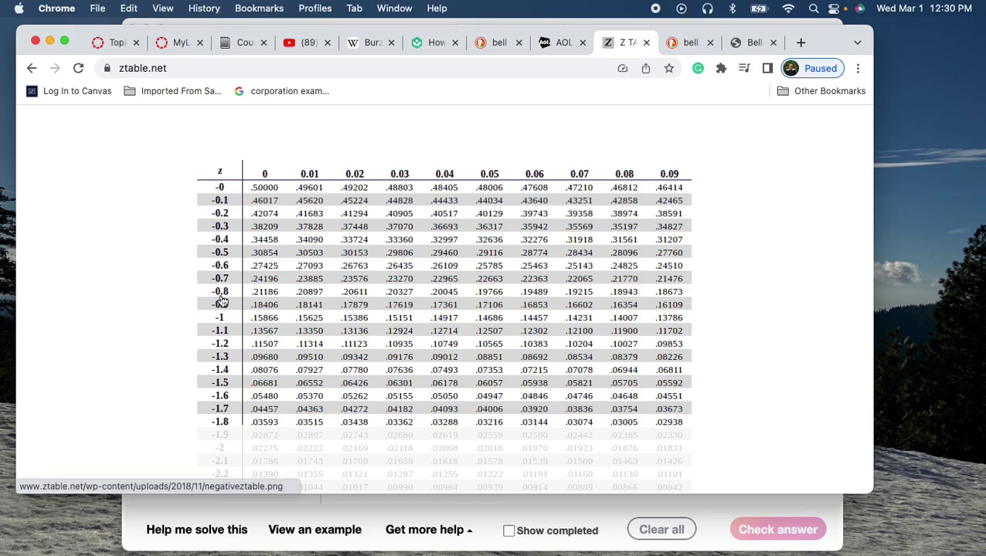
scroll(221, 300, "down", 10)
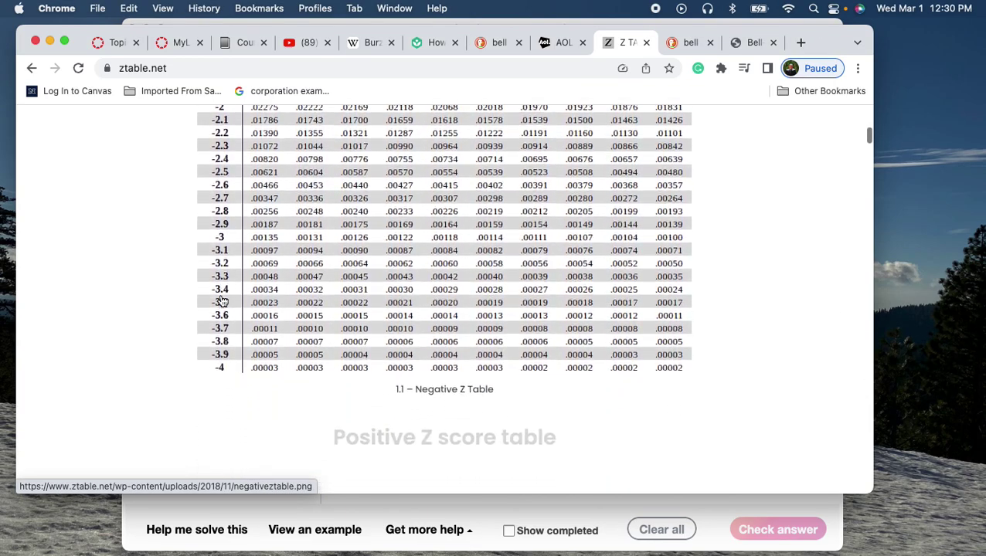
scroll(221, 300, "down", 1)
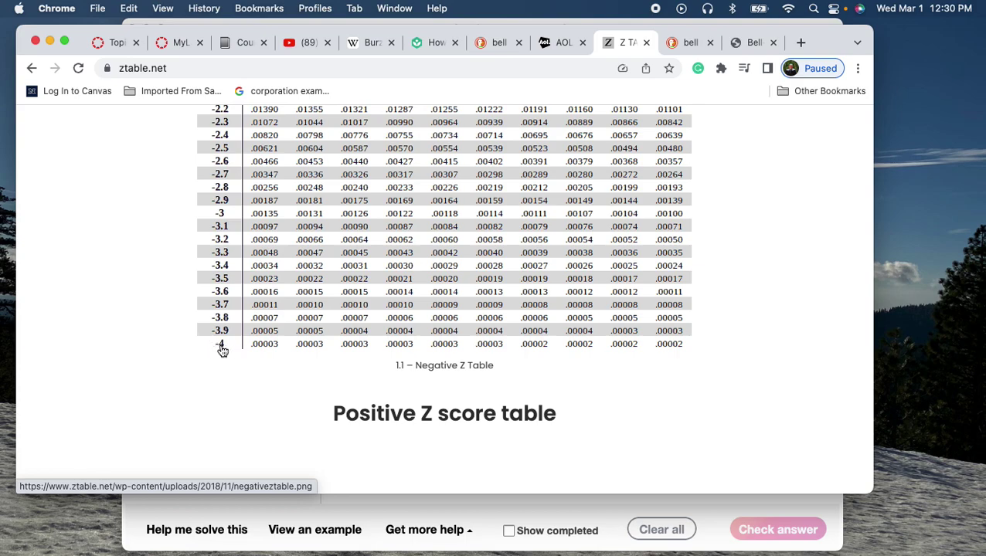
scroll(288, 353, "up", 5)
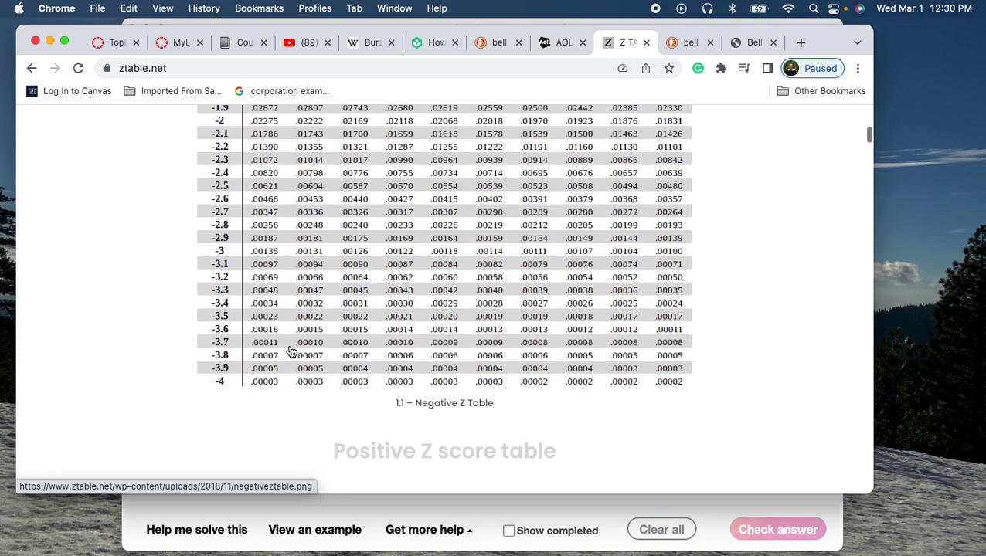
scroll(290, 352, "down", 4)
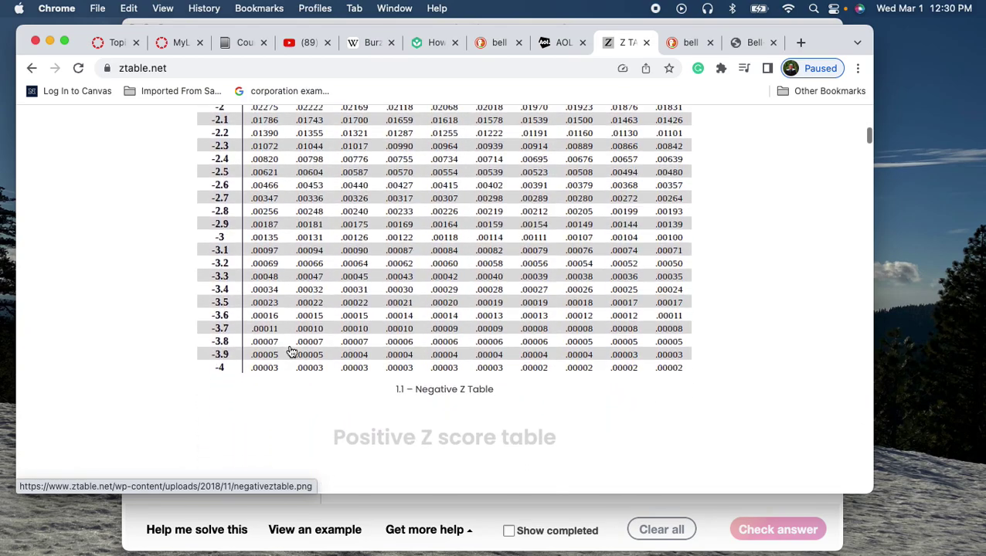
scroll(315, 361, "up", 12)
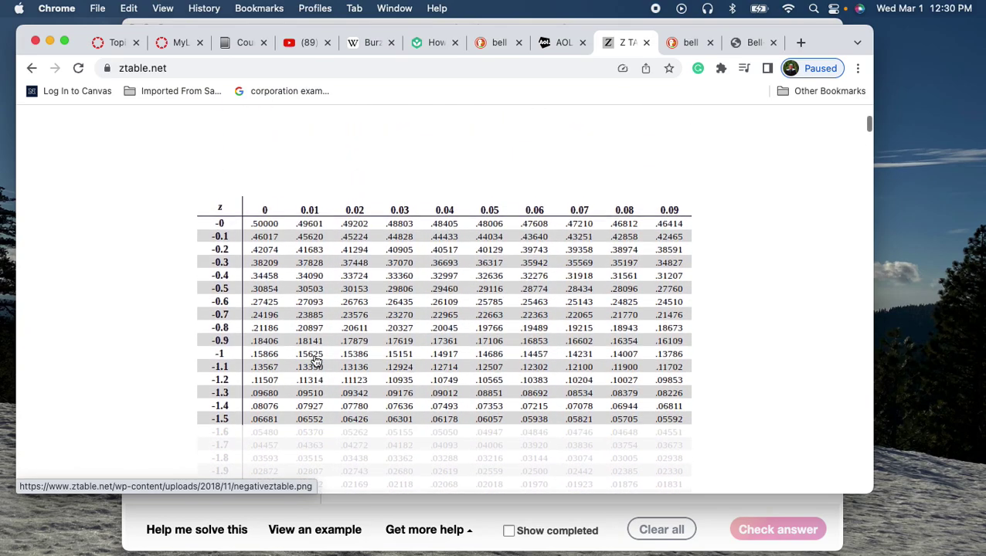
scroll(363, 340, "down", 10)
scroll(368, 339, "down", 3)
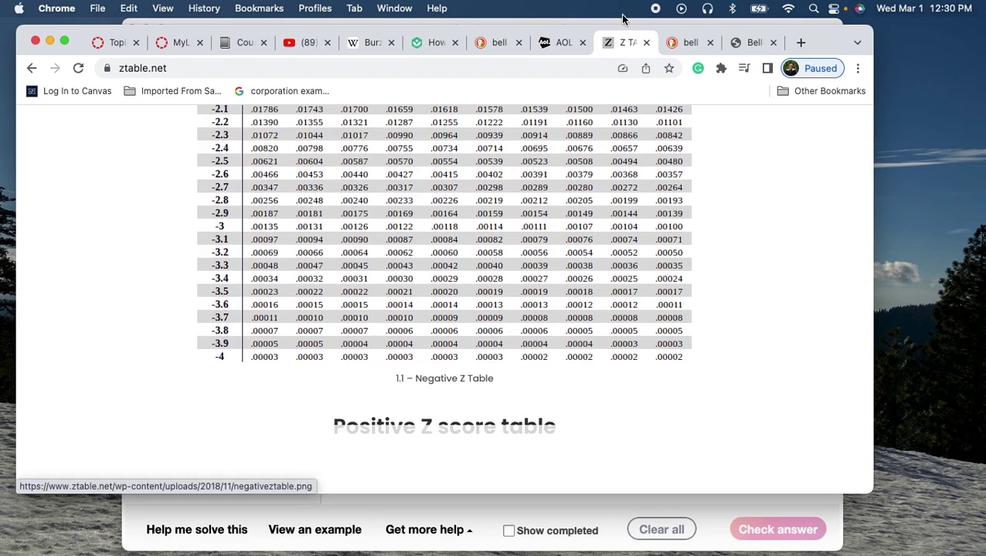
left_click_drag(831, 44, 507, 149)
key("super+m")
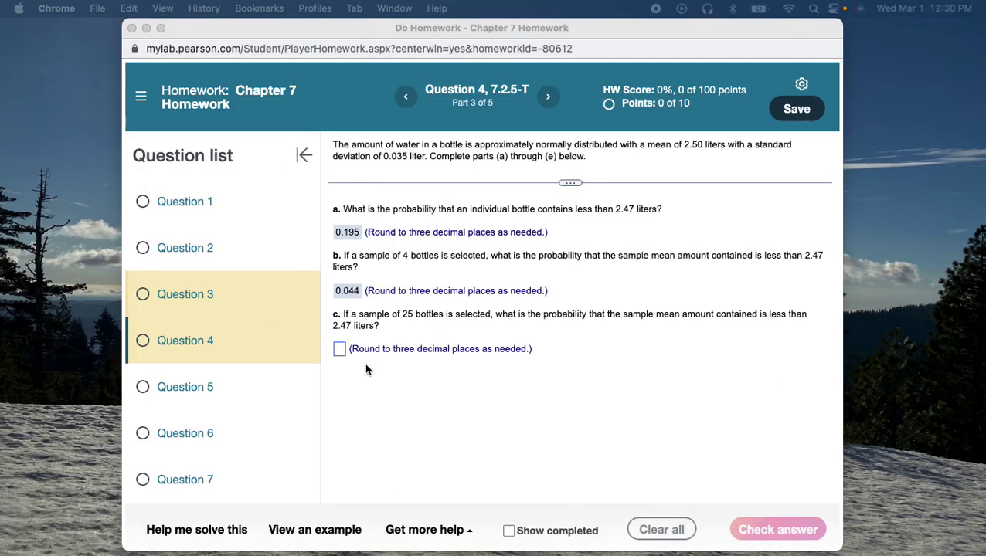
- Enter 0 as the part c answer, submit it for checking, and continue to part d
left_click(338, 351)
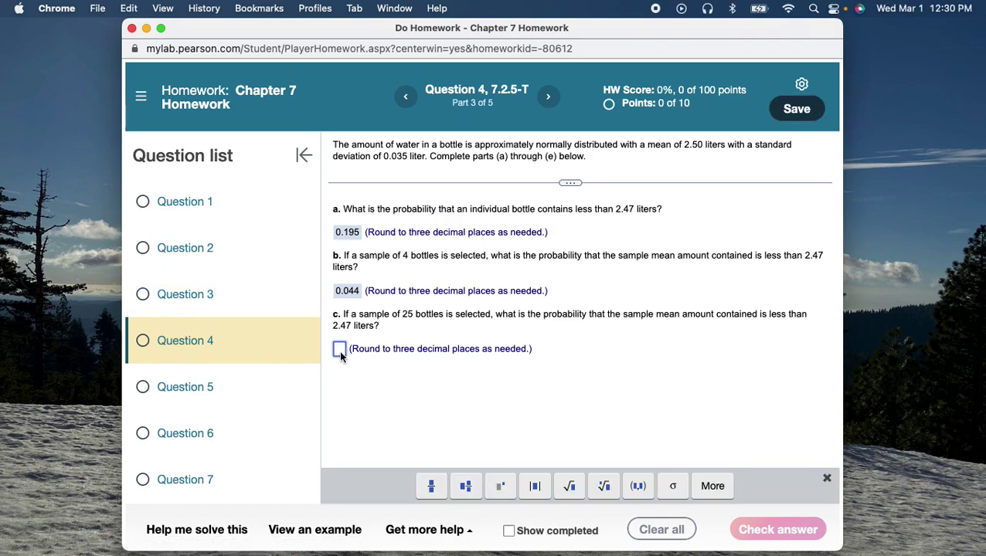
type("0")
left_click(777, 532)
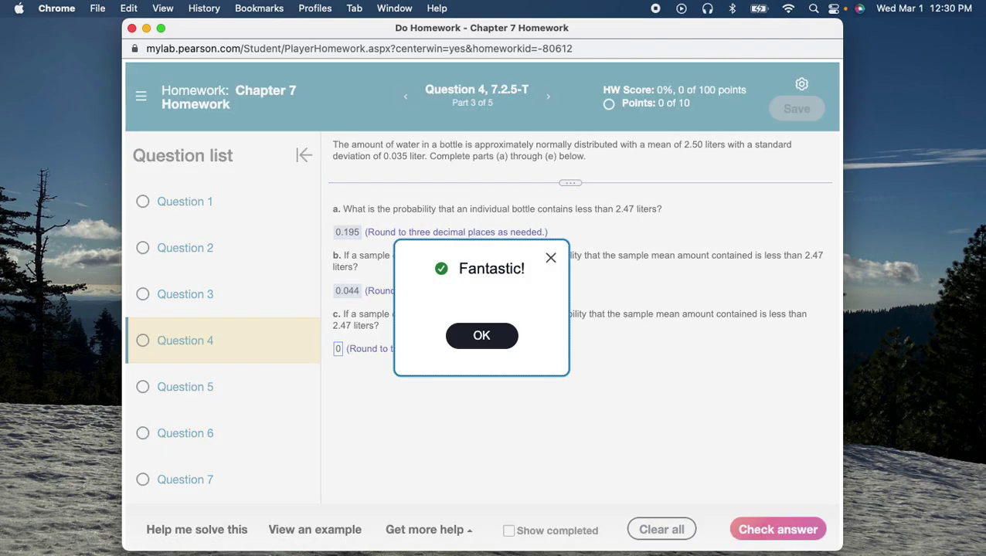
left_click(481, 337)
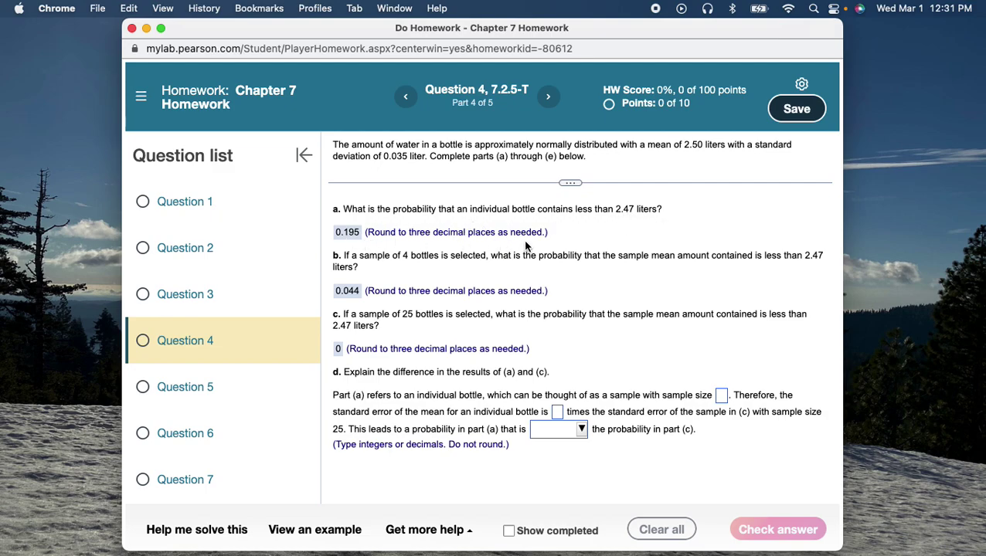
- Read the part d question comparing the results of (a) and (c), and reveal the desktop
scroll(525, 246, "down", 1)
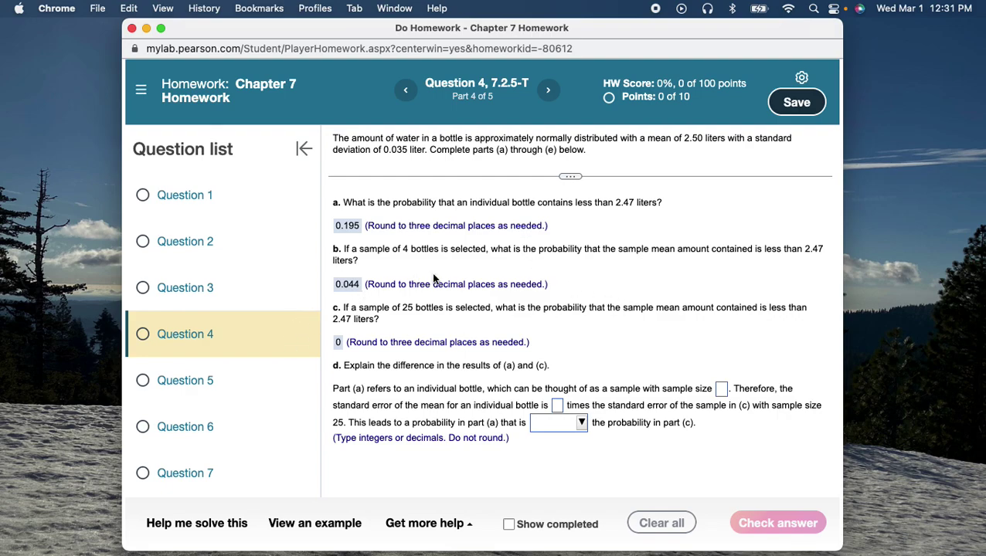
scroll(564, 284, "down", 1)
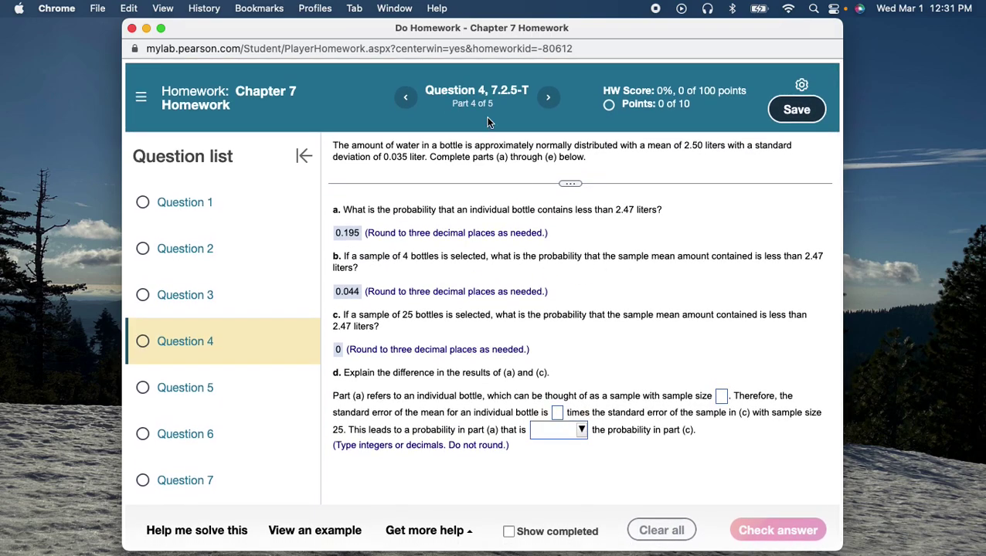
key("F11")
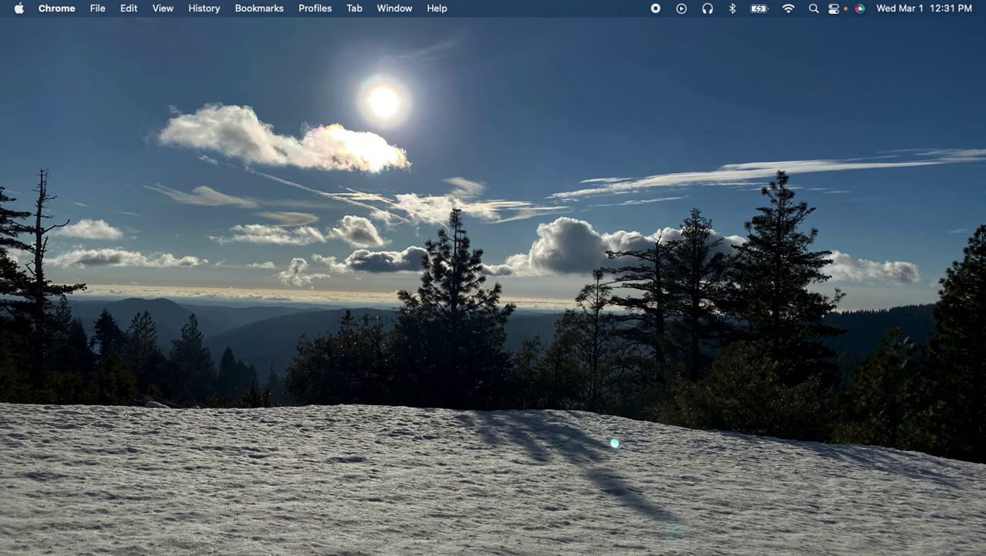